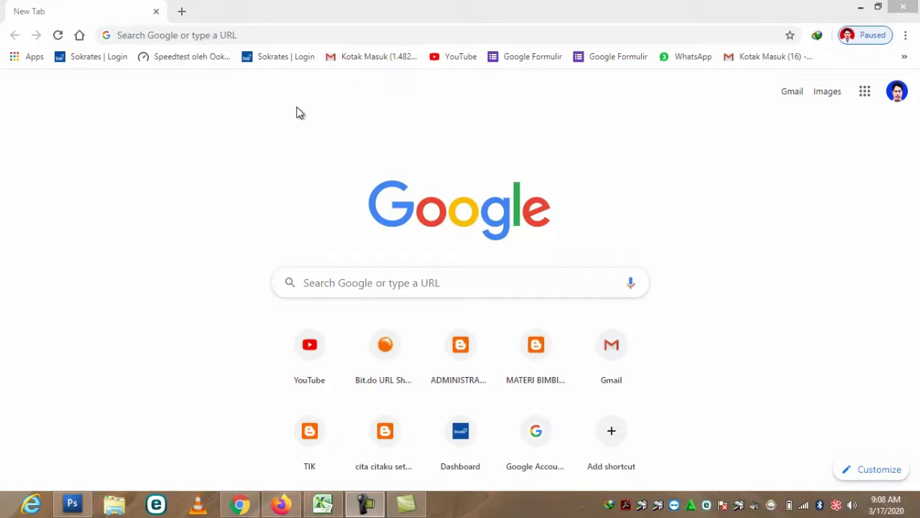
# - Search Google for 'gmail log in' using the GMAIL suggestion
pyautogui.click(395, 281)
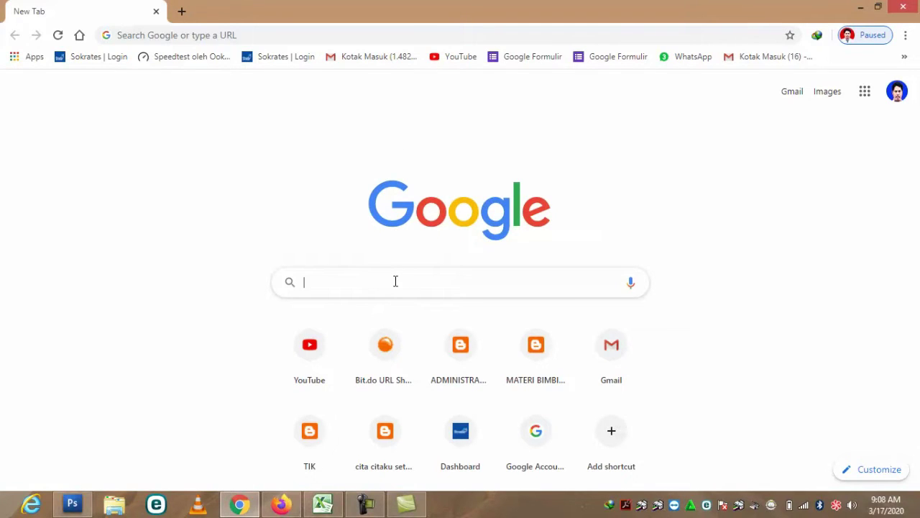
pyautogui.write('GMAIL')
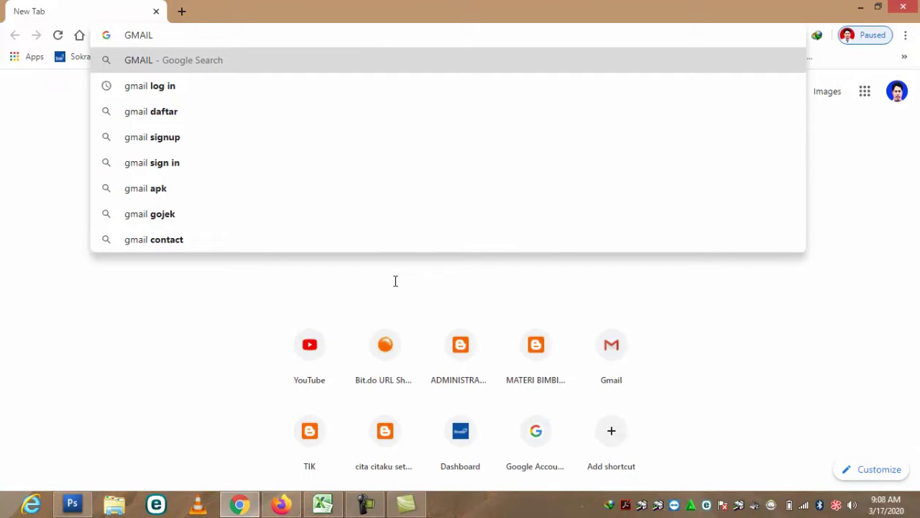
pyautogui.click(148, 86)
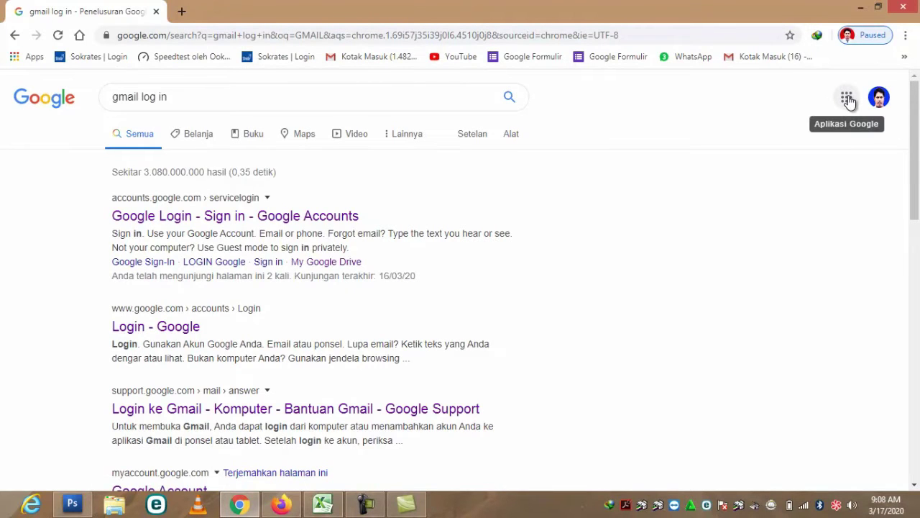
# - Open Google Classroom from the Google apps grid to see class 9A
pyautogui.click(847, 98)
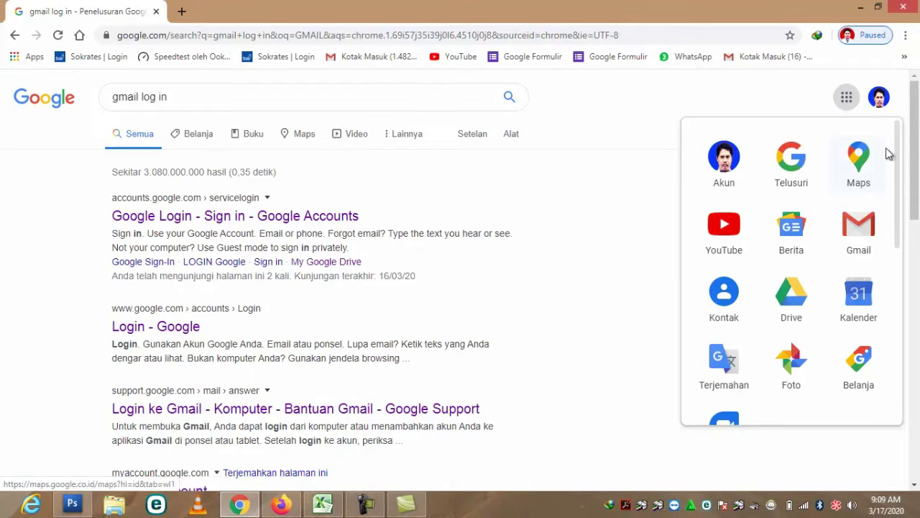
pyautogui.moveTo(896, 135); pyautogui.dragTo(904, 359)
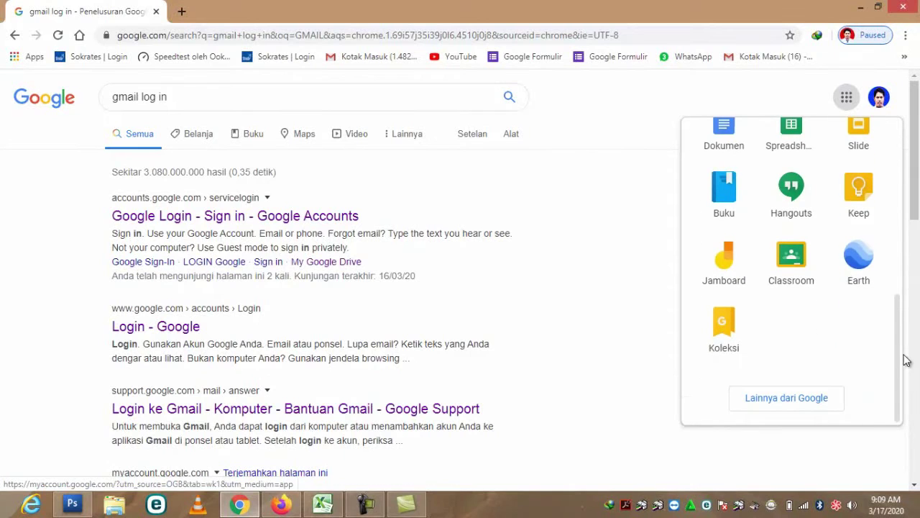
pyautogui.click(796, 257)
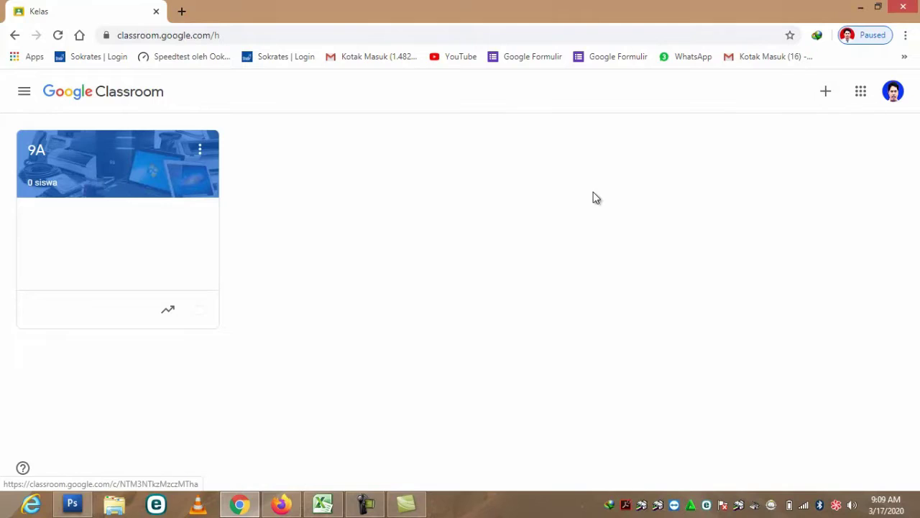
# - Start a new class via Buat kelas and acknowledge the school-use notice
pyautogui.click(826, 93)
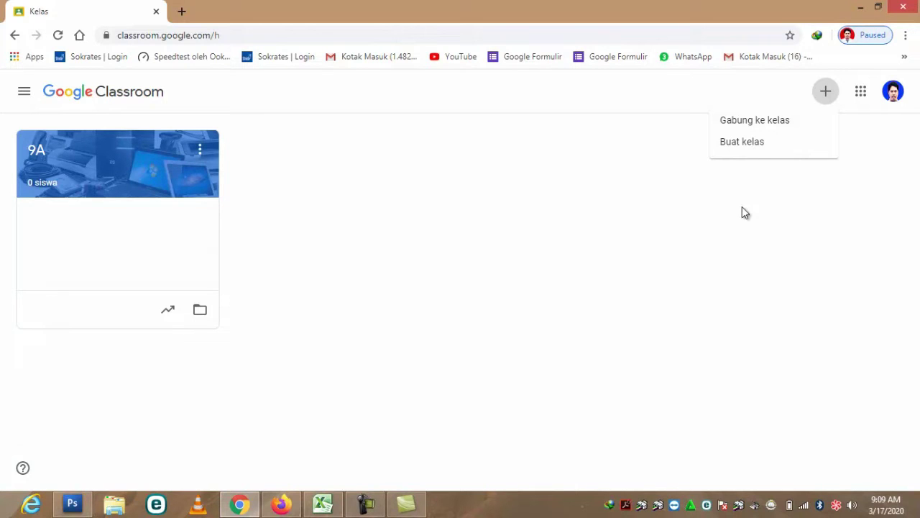
pyautogui.click(752, 144)
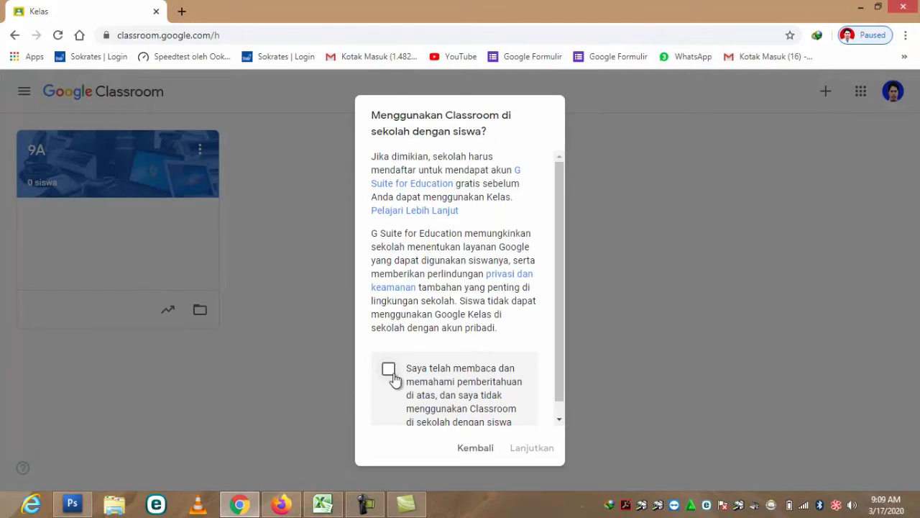
pyautogui.click(389, 370)
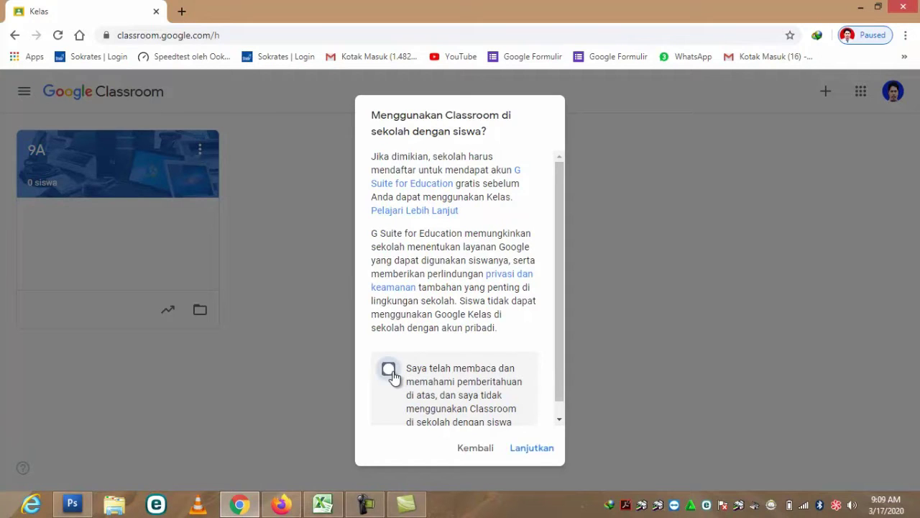
pyautogui.click(536, 449)
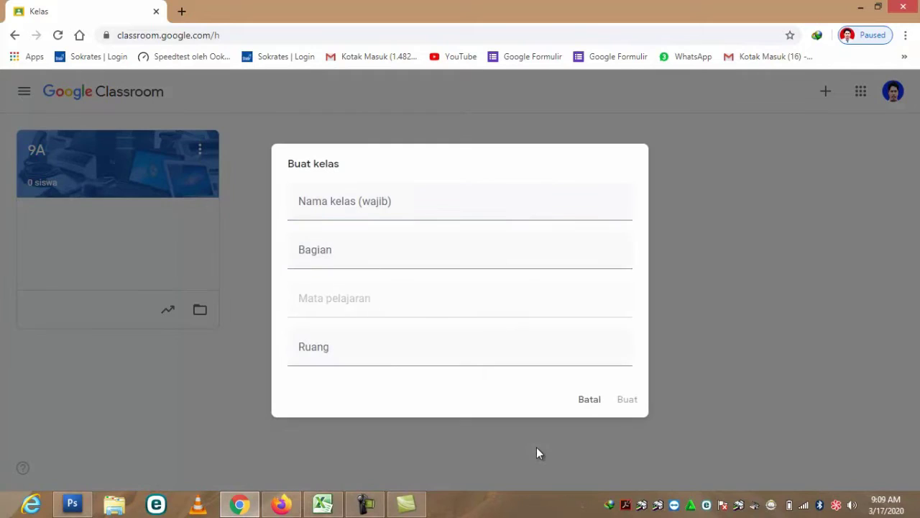
# - Create class 9B with subject TIK and room 9B
pyautogui.click(353, 210)
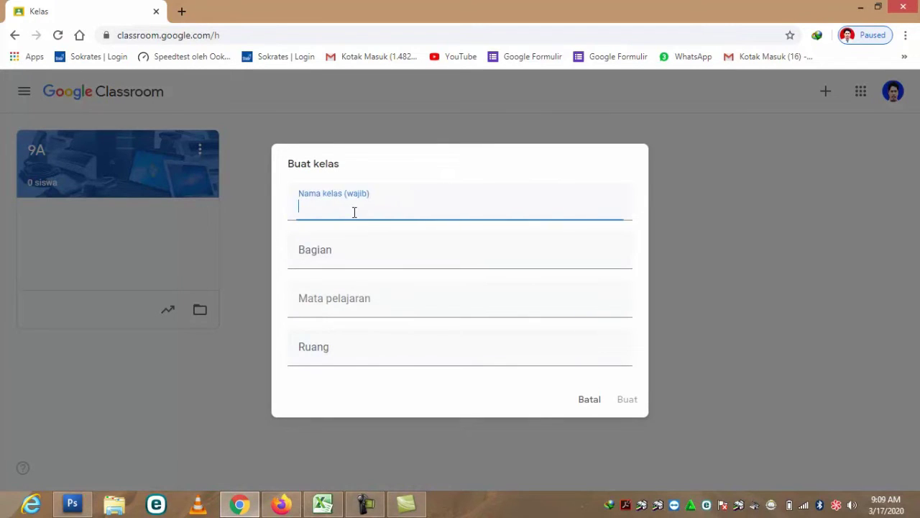
pyautogui.write('9B')
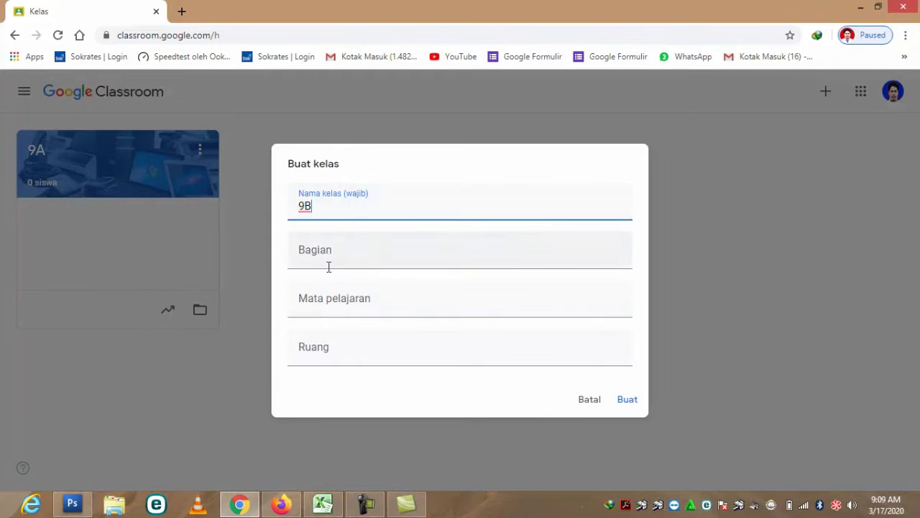
pyautogui.click(339, 302)
pyautogui.write('TIK')
pyautogui.click(326, 352)
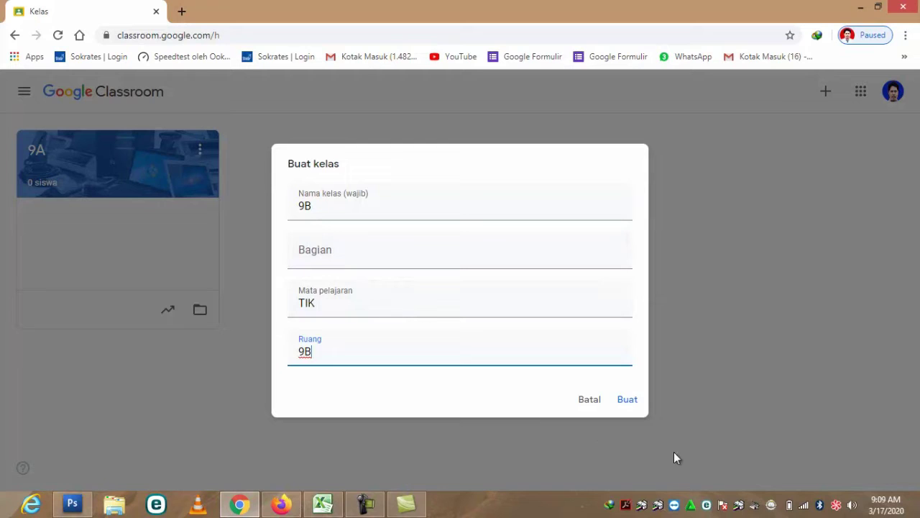
pyautogui.click(624, 398)
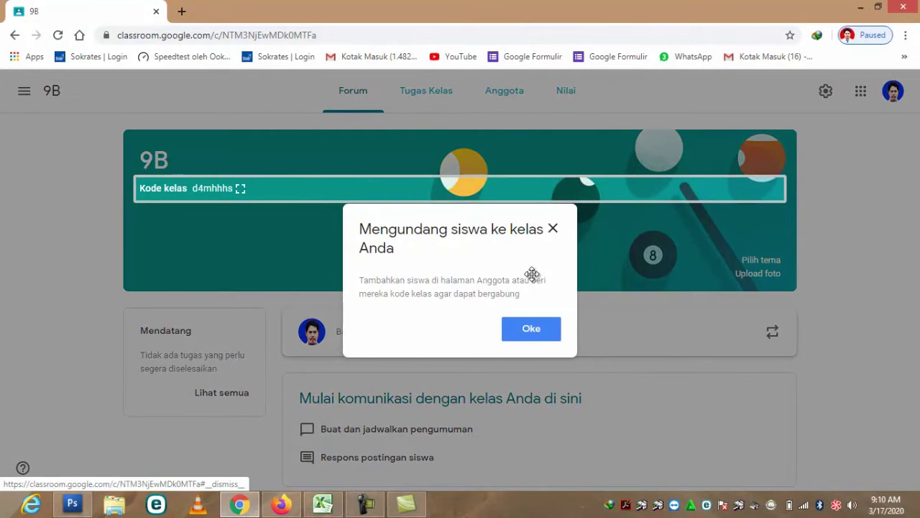
# - Dismiss the invite notice and give 9B the laptop-and-devices banner theme
pyautogui.click(536, 330)
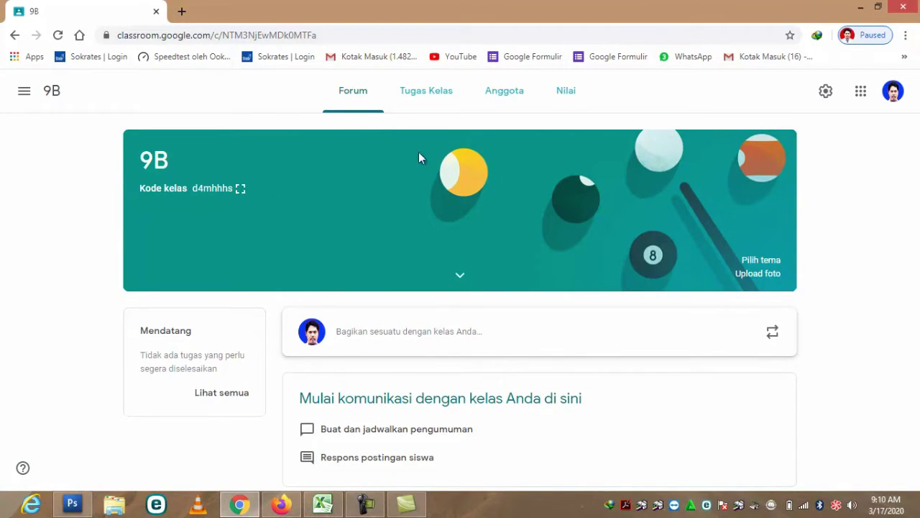
pyautogui.click(770, 261)
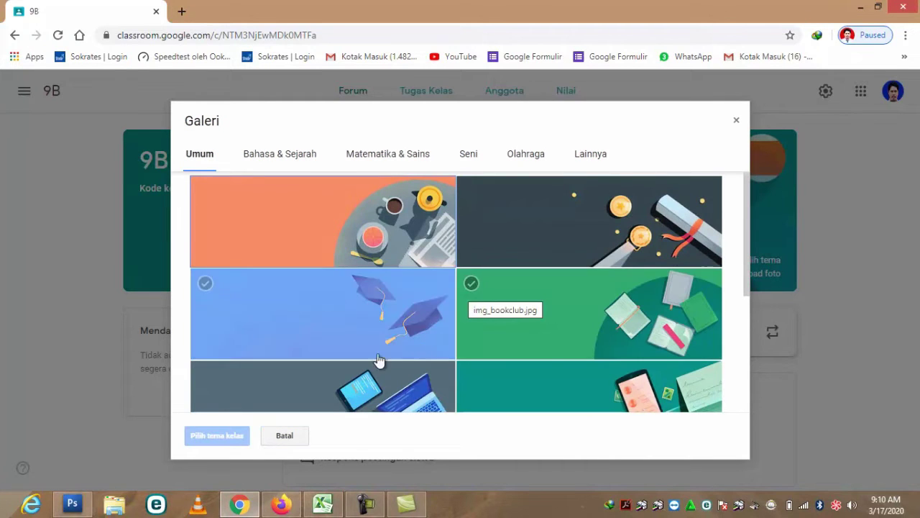
pyautogui.scroll(-1, 345, 352)
pyautogui.click(323, 343)
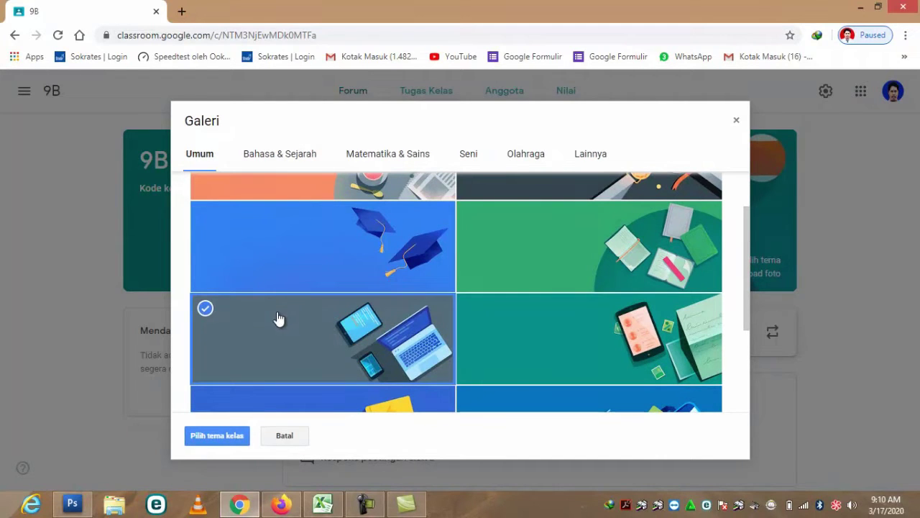
pyautogui.click(234, 436)
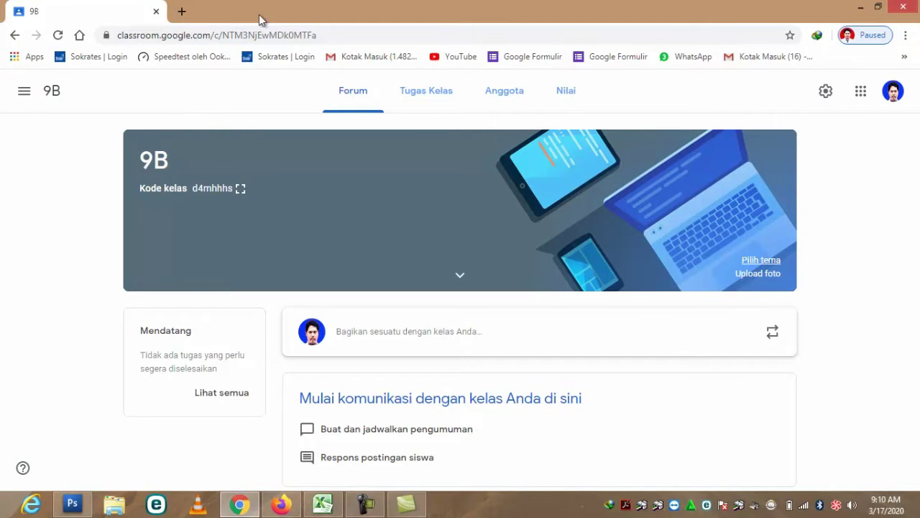
# - Look through class 9B's Tugas Kelas, Anggota and Nilai pages
pyautogui.click(436, 96)
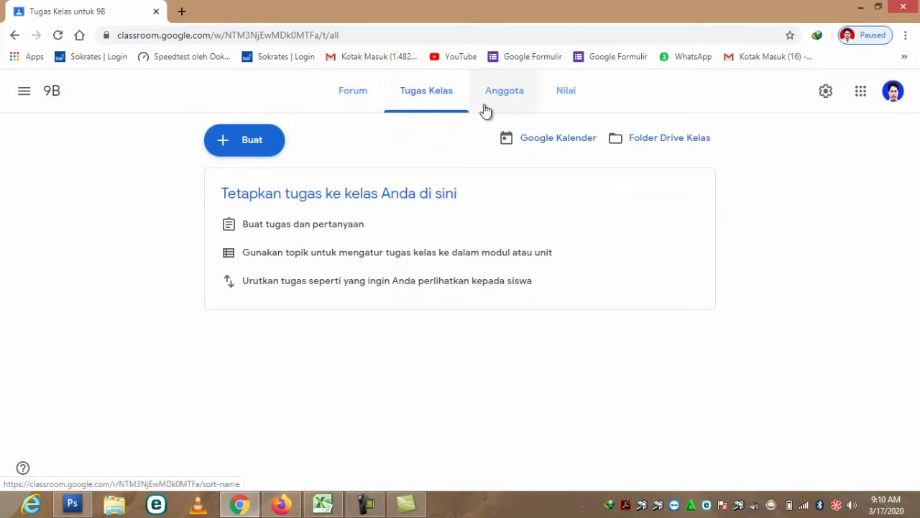
pyautogui.click(507, 97)
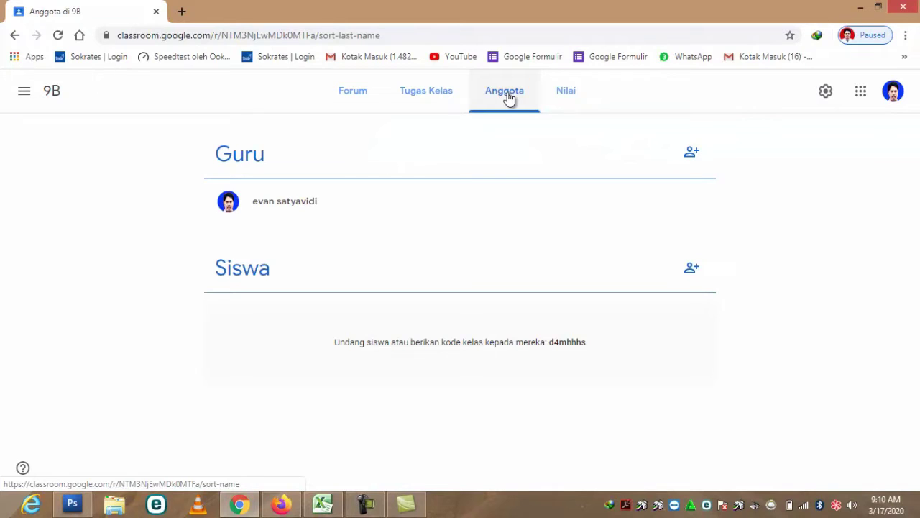
pyautogui.click(574, 97)
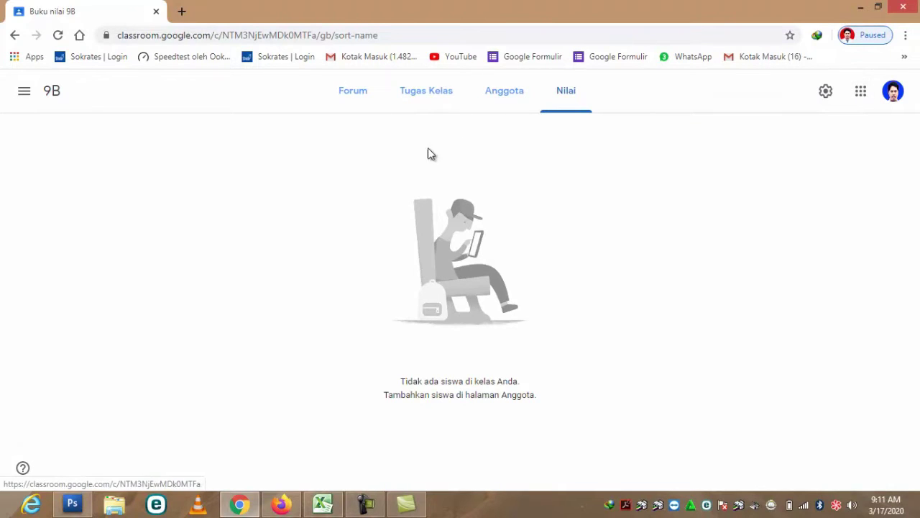
# - Return to the Classroom class list from the Google apps grid
pyautogui.click(861, 96)
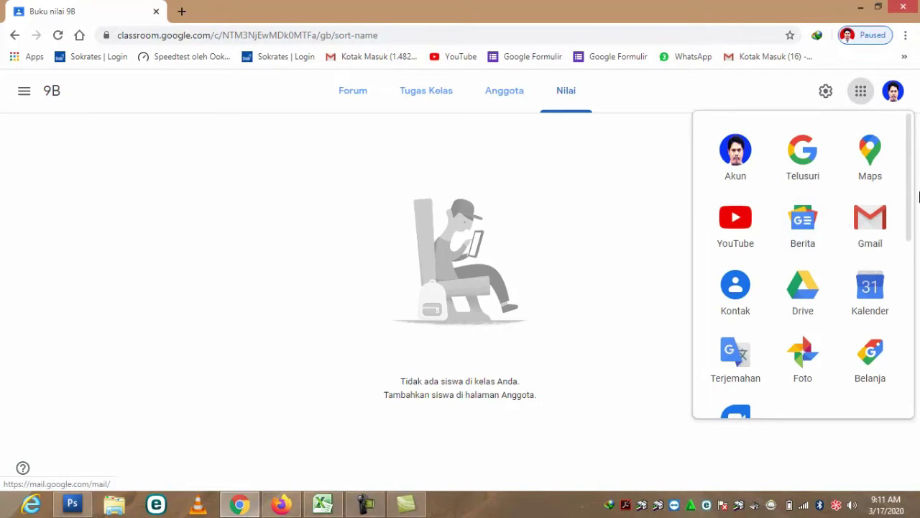
pyautogui.moveTo(908, 148); pyautogui.dragTo(911, 347)
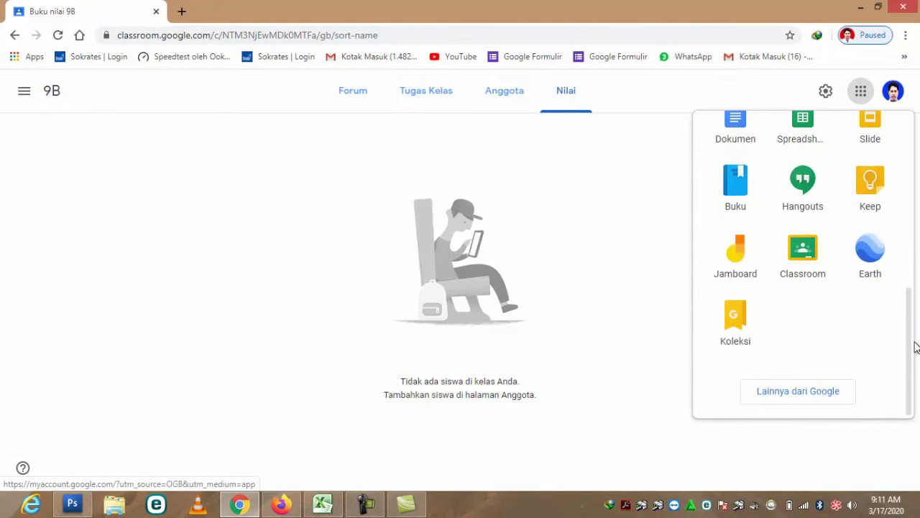
pyautogui.click(803, 256)
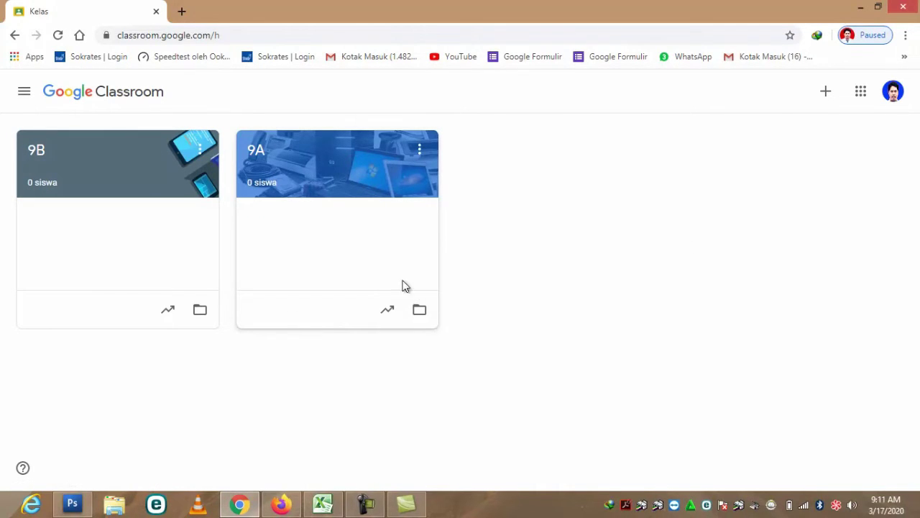
# - Start another new class and acknowledge the school-use notice
pyautogui.click(826, 91)
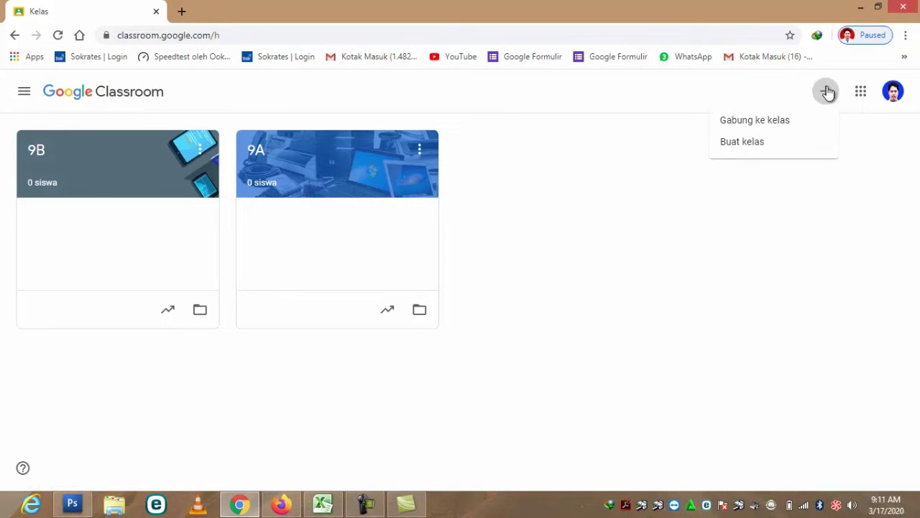
pyautogui.click(760, 148)
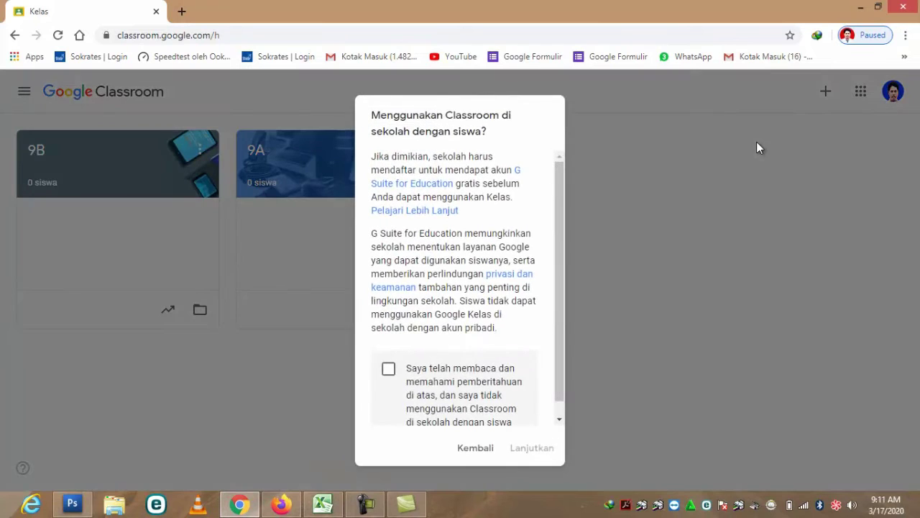
pyautogui.click(389, 370)
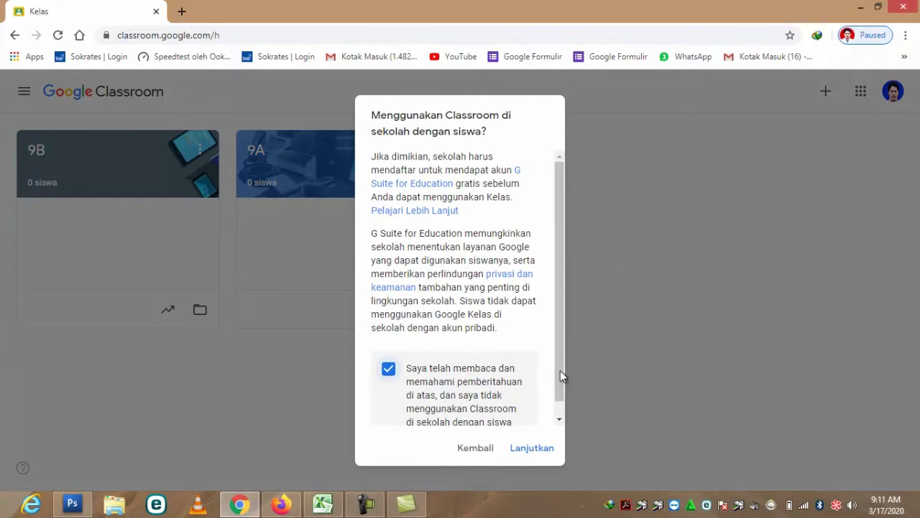
pyautogui.click(543, 448)
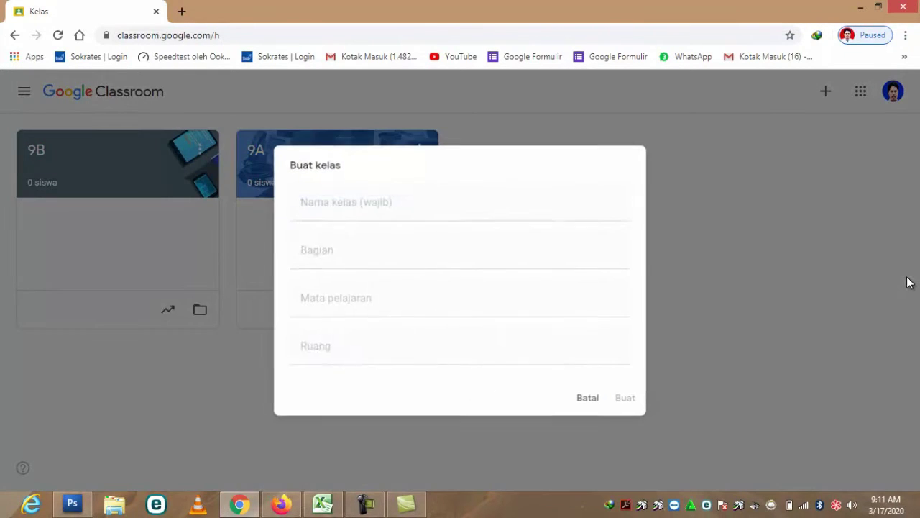
# - Create class 9C with subject TIK and room 9C
pyautogui.write('9C')
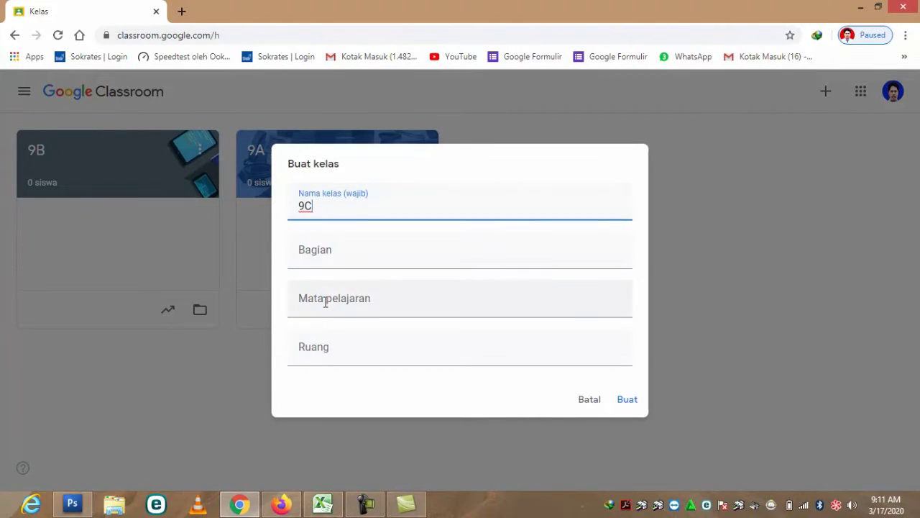
pyautogui.click(325, 302)
pyautogui.write('TIK')
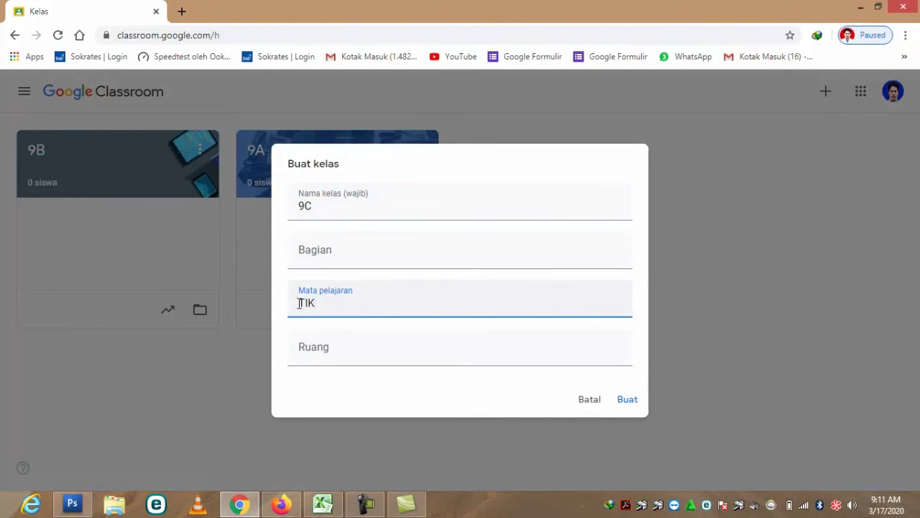
pyautogui.click(308, 339)
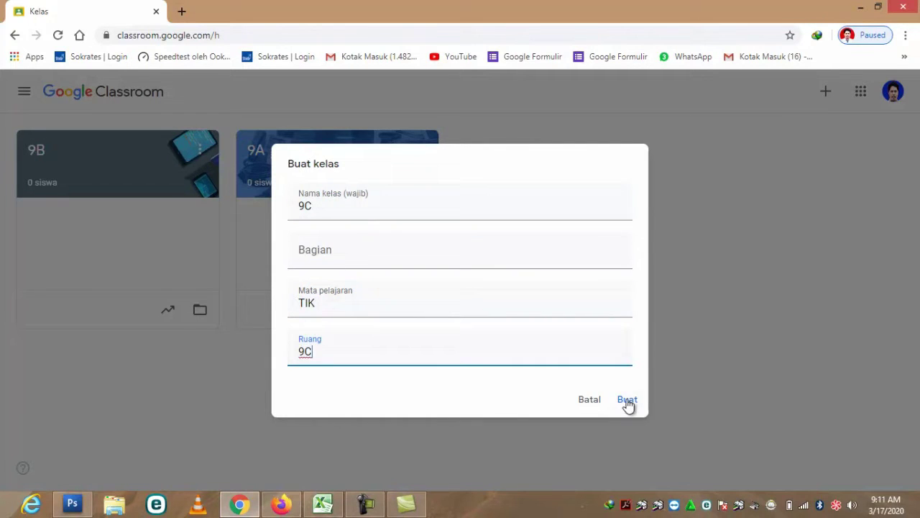
pyautogui.click(627, 401)
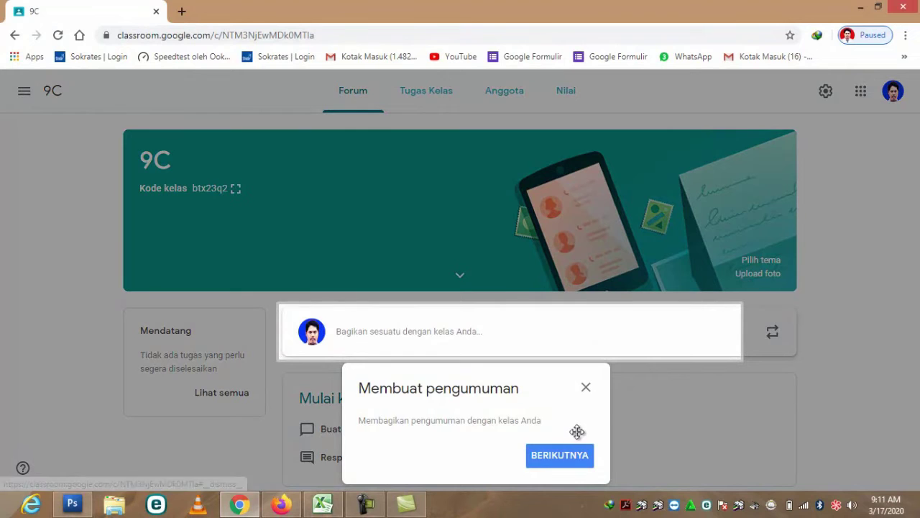
# - Dismiss the announcement tip and open 9C's header photo gallery, cancelling the file chooser
pyautogui.click(585, 389)
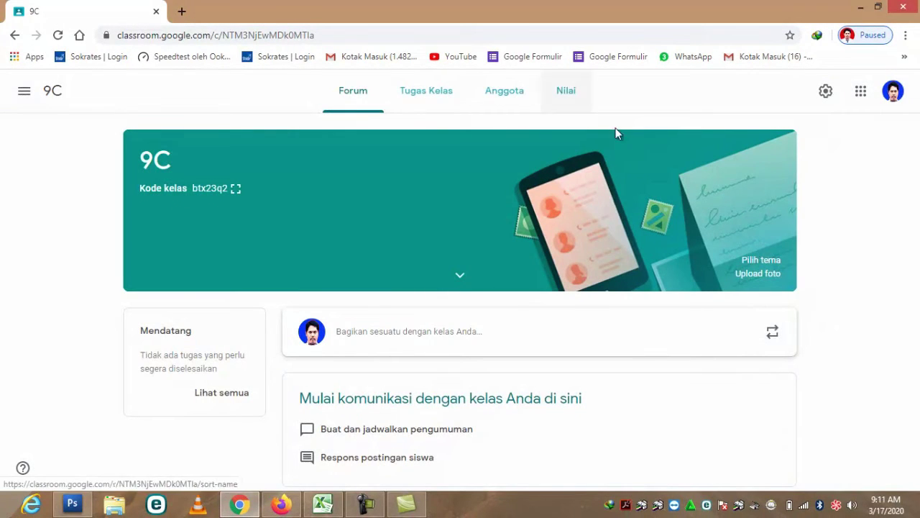
pyautogui.click(770, 273)
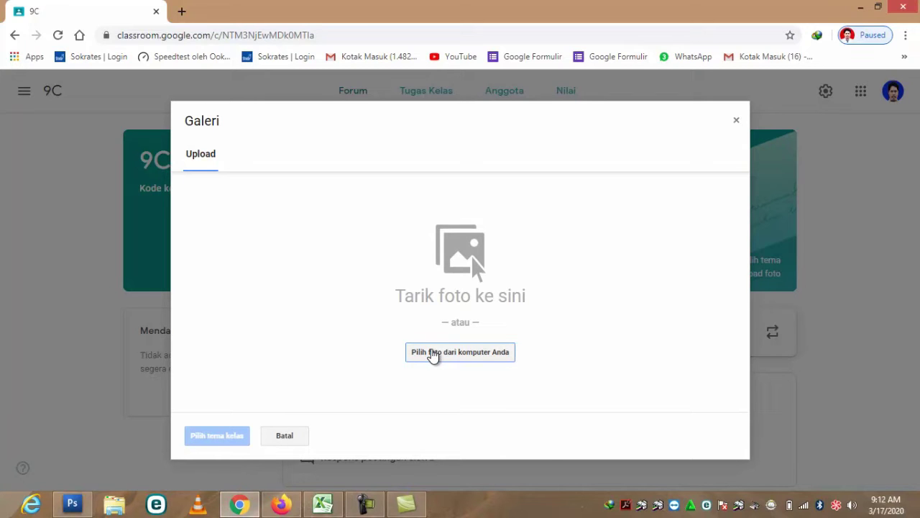
pyautogui.click(433, 352)
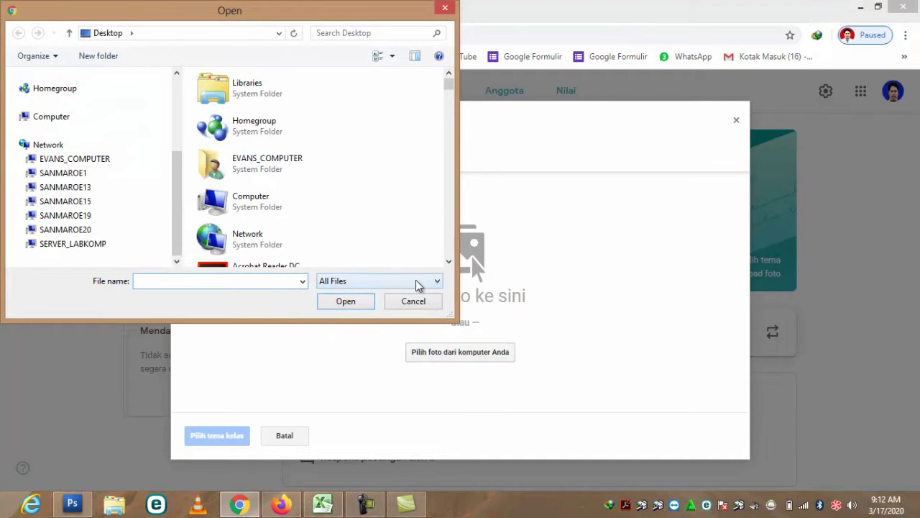
pyautogui.click(414, 300)
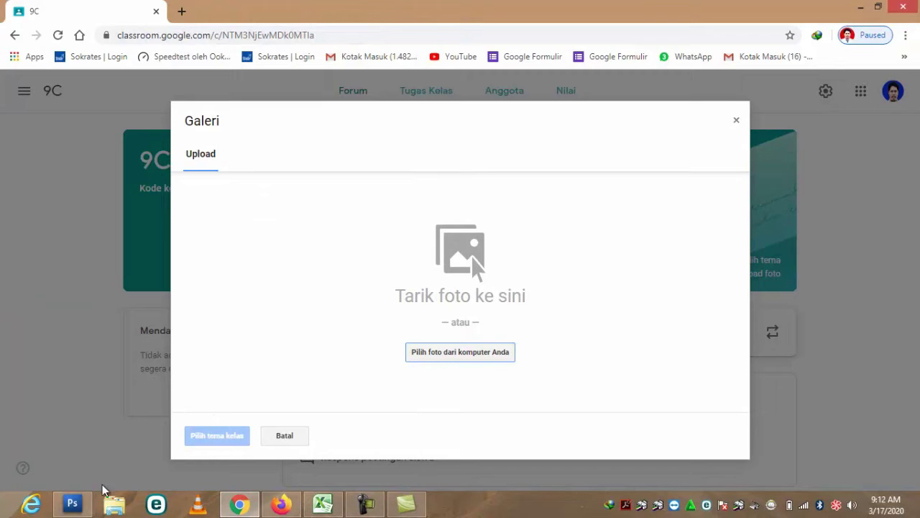
pyautogui.click(72, 503)
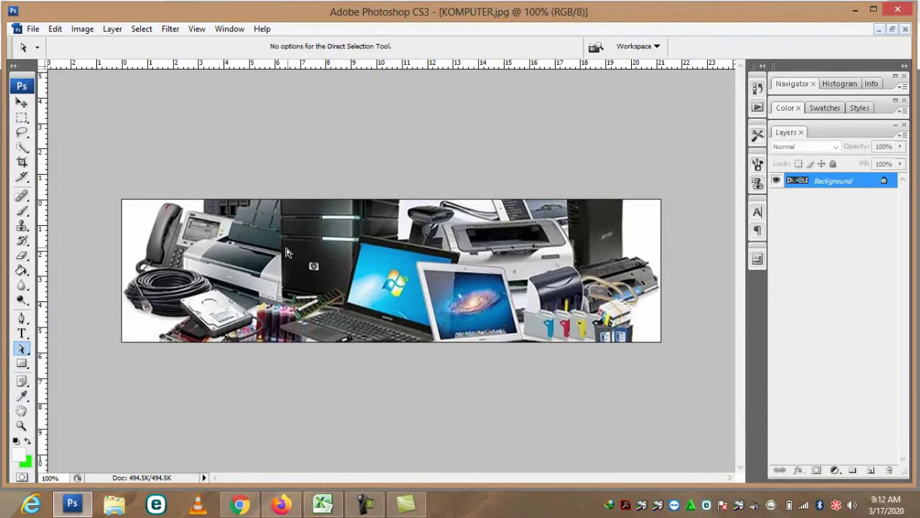
pyautogui.click(84, 29)
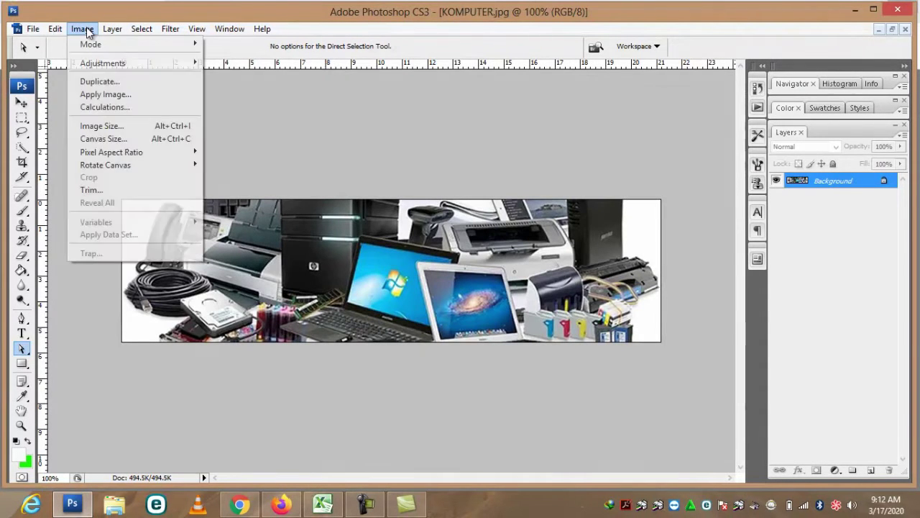
pyautogui.click(108, 126)
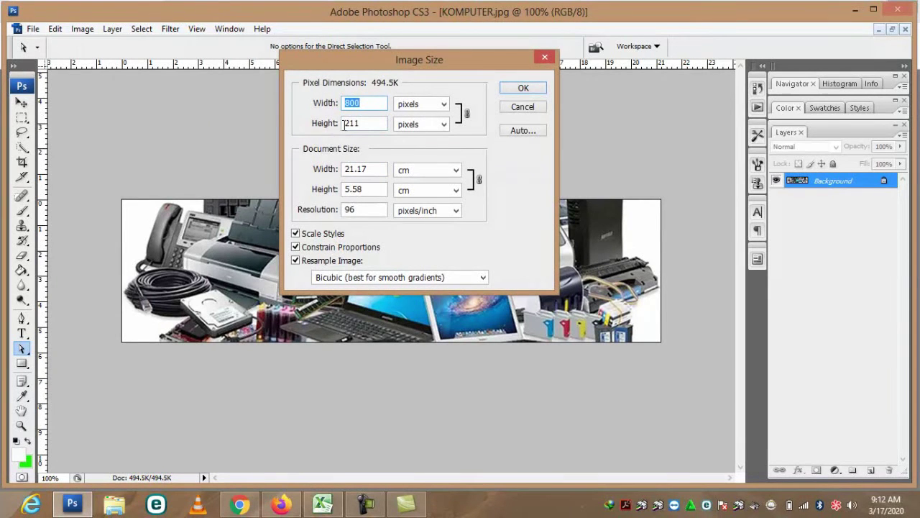
pyautogui.click(542, 94)
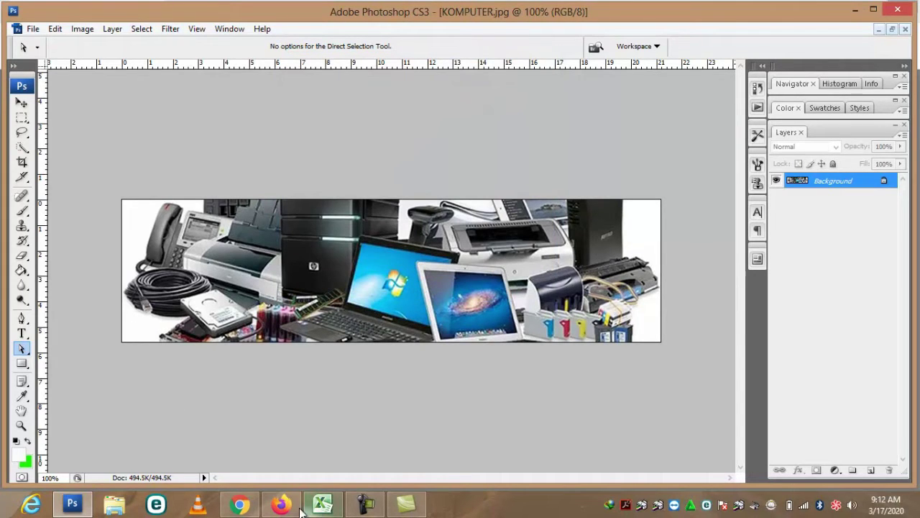
pyautogui.click(240, 504)
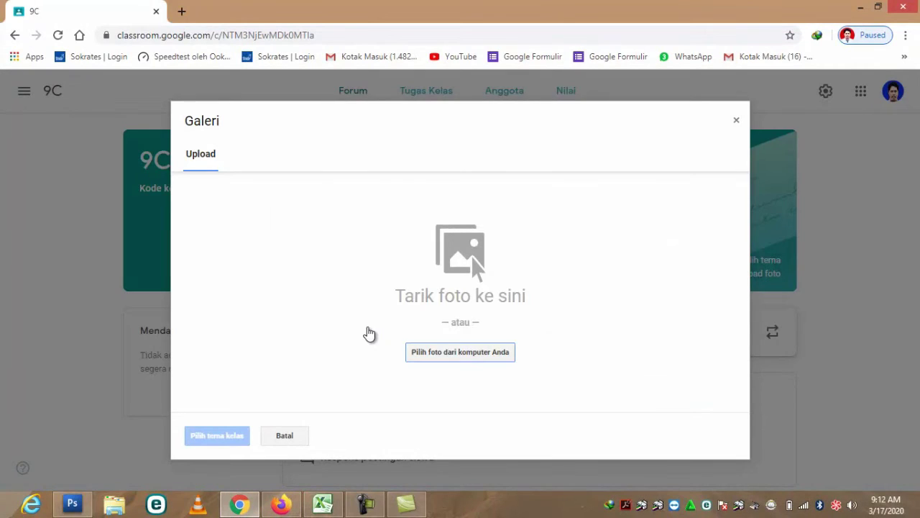
# - Upload KOMPUTER.jpg from the Desktop as the 9C class header photo
pyautogui.click(429, 354)
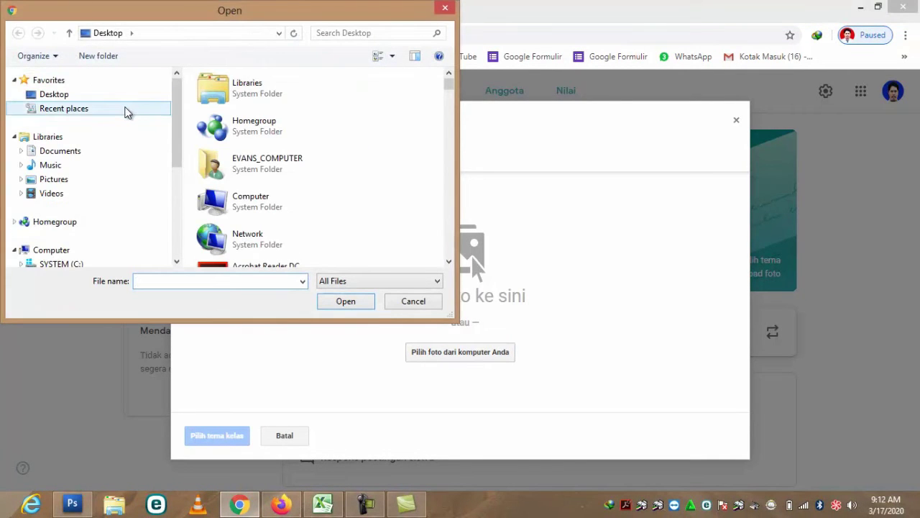
pyautogui.click(62, 94)
pyautogui.moveTo(449, 87); pyautogui.dragTo(464, 202)
pyautogui.click(212, 184)
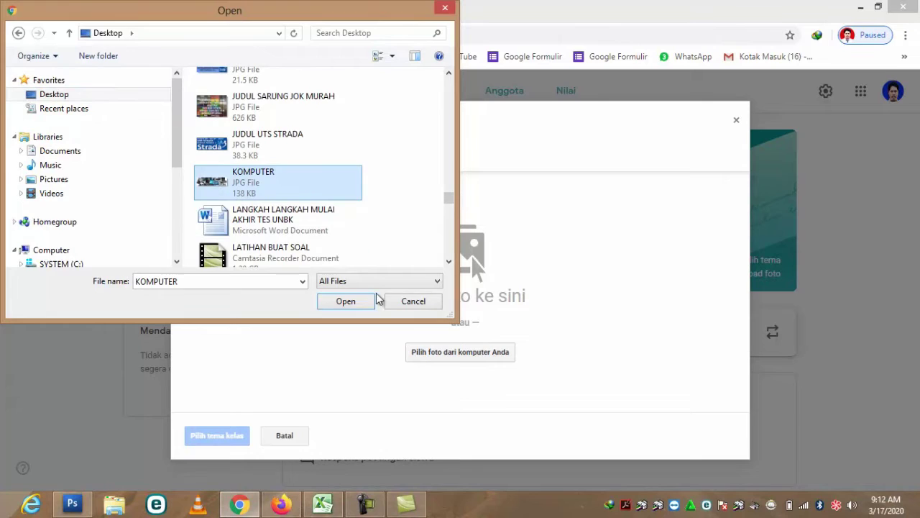
pyautogui.click(364, 305)
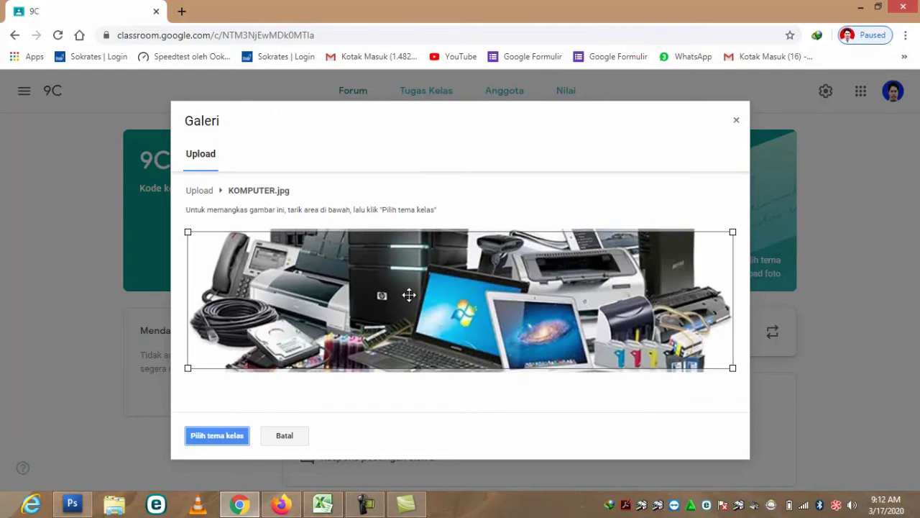
pyautogui.click(237, 440)
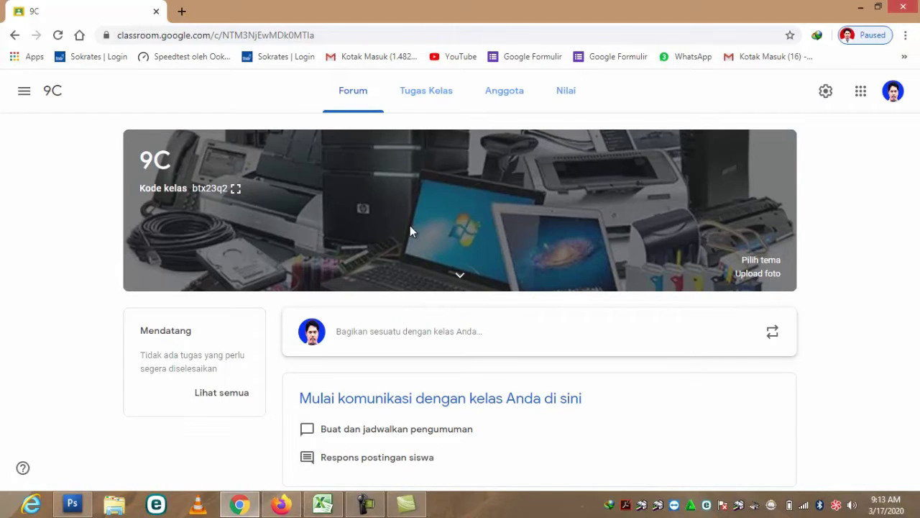
# - Return to the class list showing 9C, 9B and 9A, and start creating another class
pyautogui.click(861, 91)
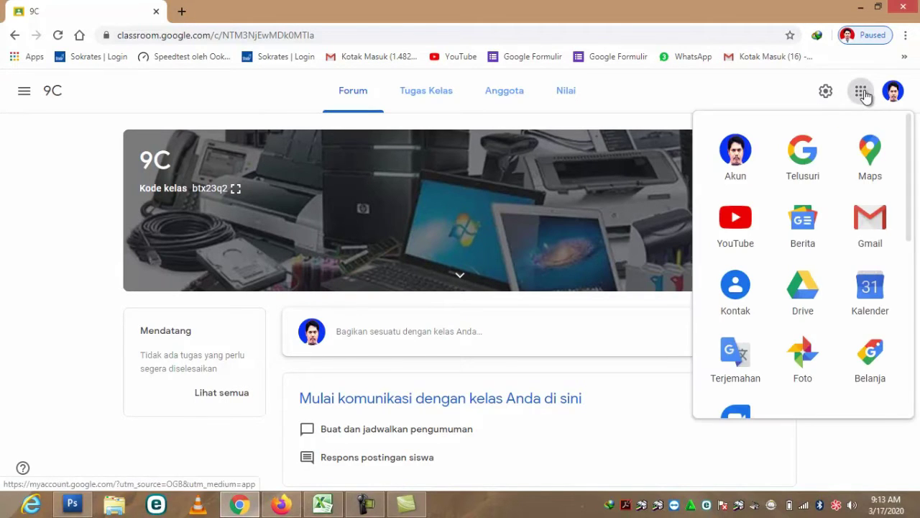
pyautogui.moveTo(910, 152); pyautogui.dragTo(919, 337)
pyautogui.click(807, 255)
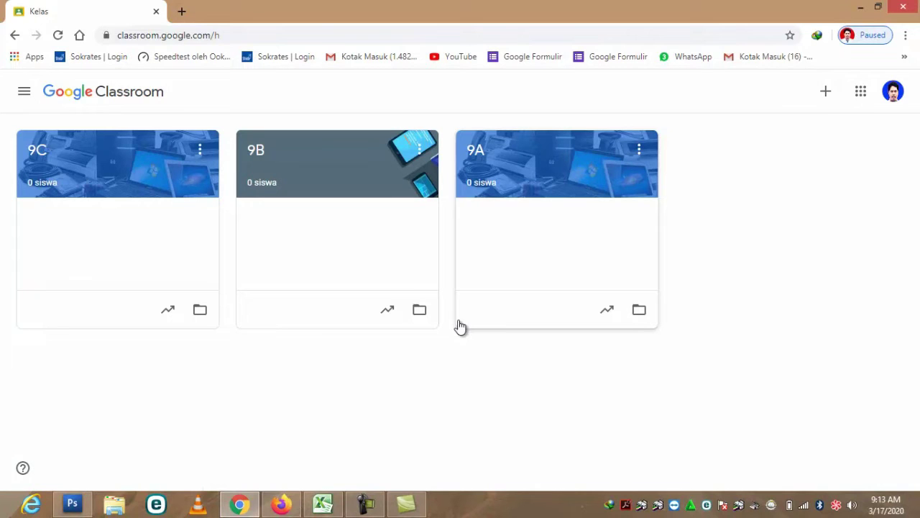
pyautogui.click(829, 92)
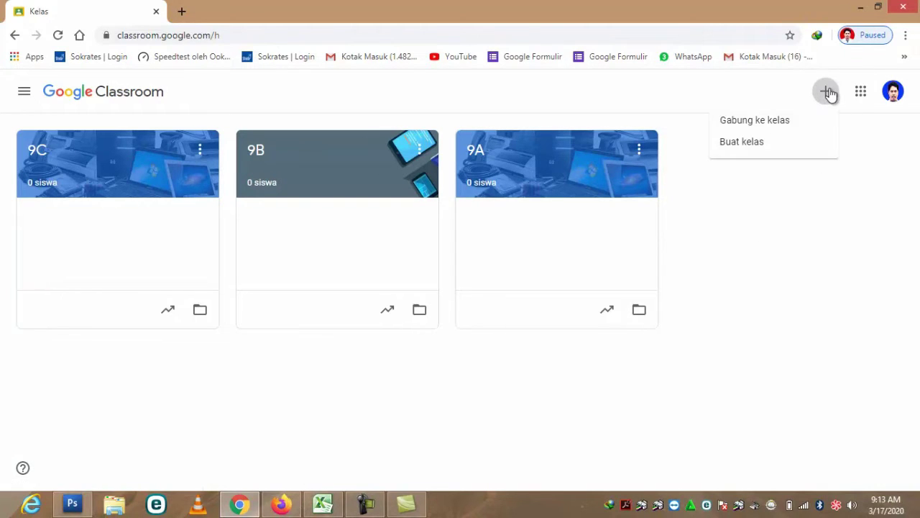
pyautogui.click(770, 142)
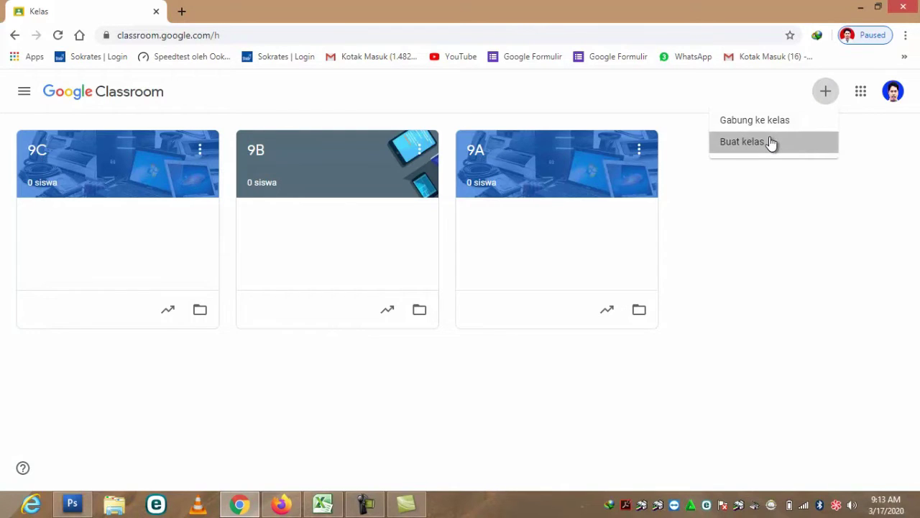
# - Accept the school-use notice and create class 9D with subject TIK
pyautogui.click(388, 369)
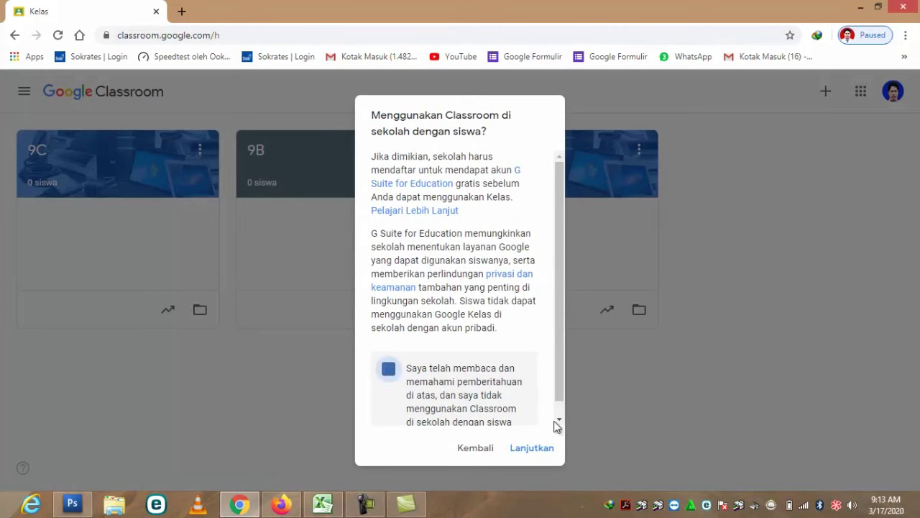
pyautogui.click(546, 448)
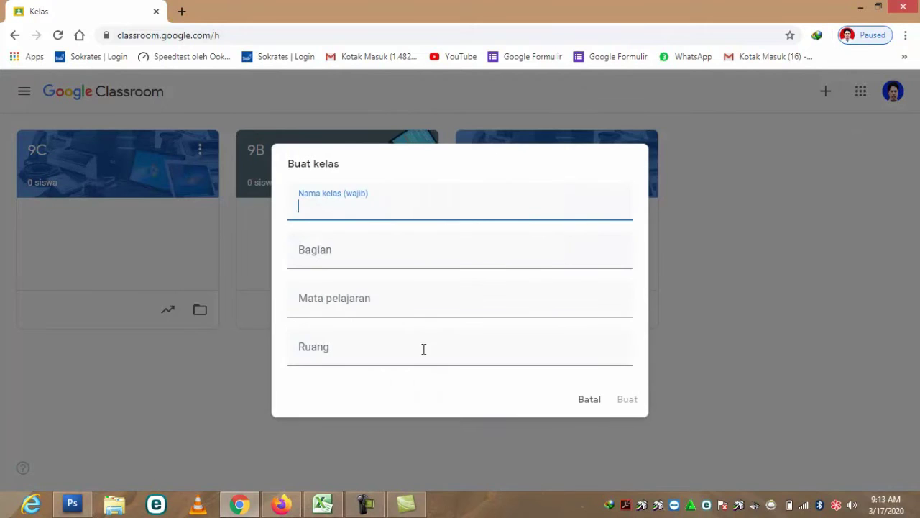
pyautogui.write('9D')
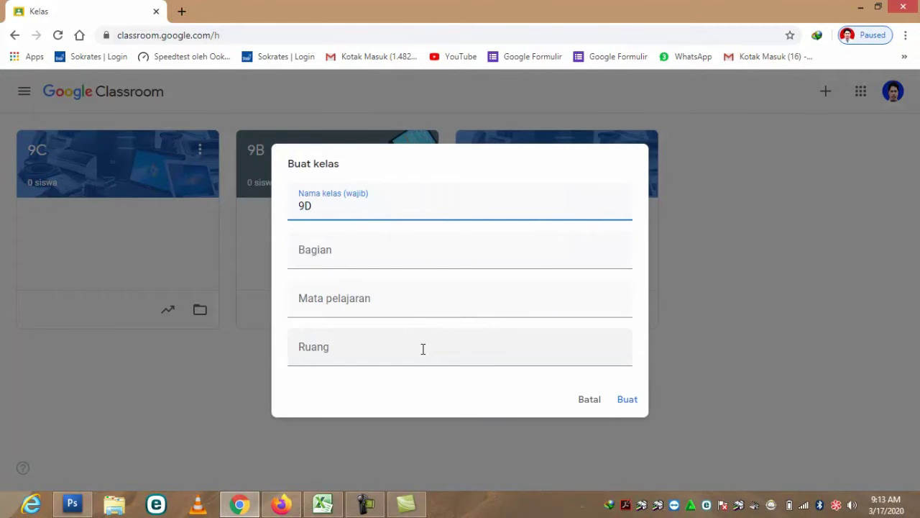
pyautogui.click(351, 297)
pyautogui.write('TIK')
pyautogui.click(367, 353)
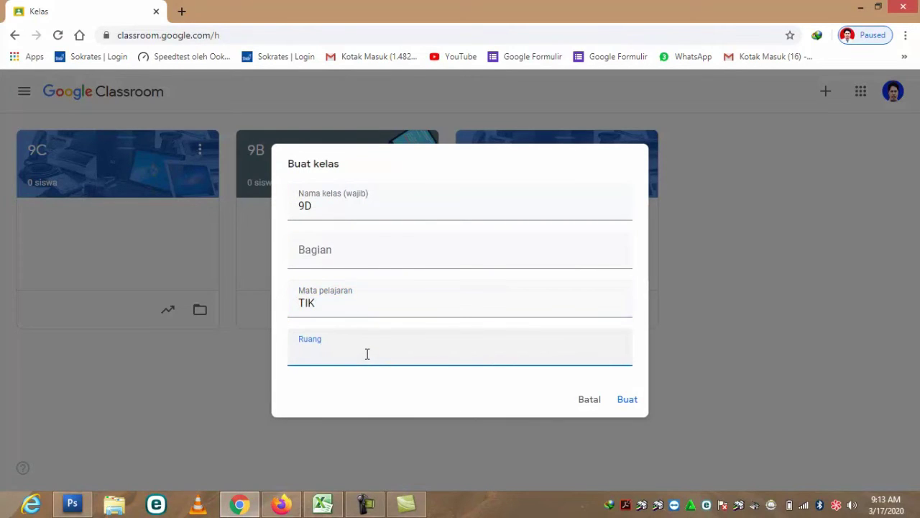
pyautogui.click(625, 401)
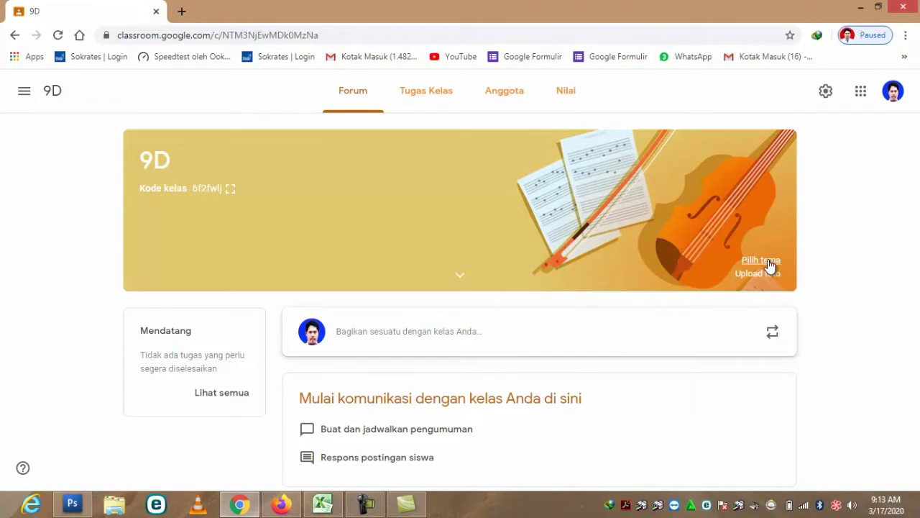
# - Apply the teal phone-and-notes gallery theme as class 9D's banner
pyautogui.click(761, 261)
pyautogui.click(706, 308)
pyautogui.click(647, 391)
pyautogui.scroll(-1, 663, 392)
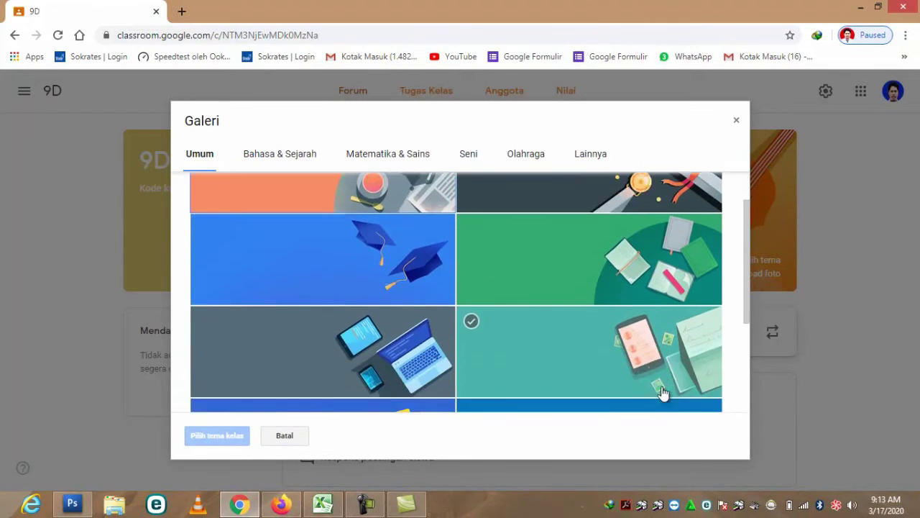
pyautogui.scroll(-1, 663, 393)
pyautogui.click(612, 300)
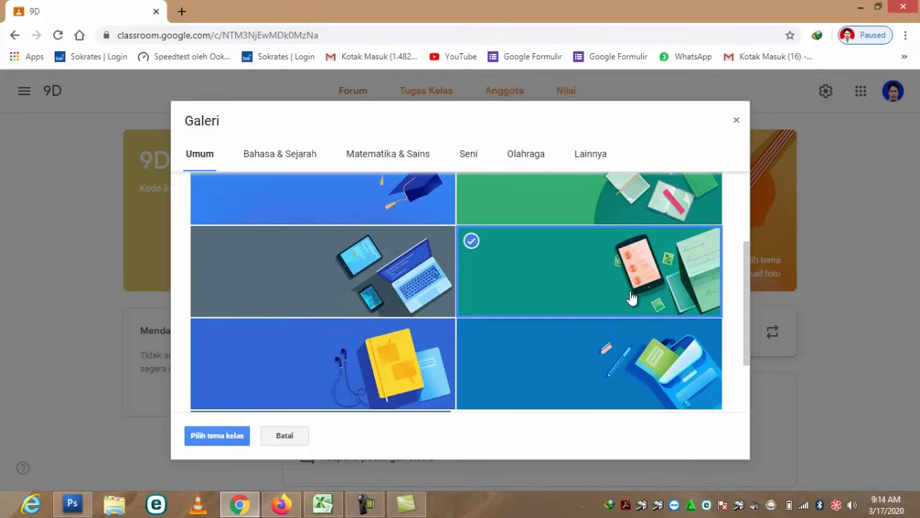
pyautogui.click(210, 436)
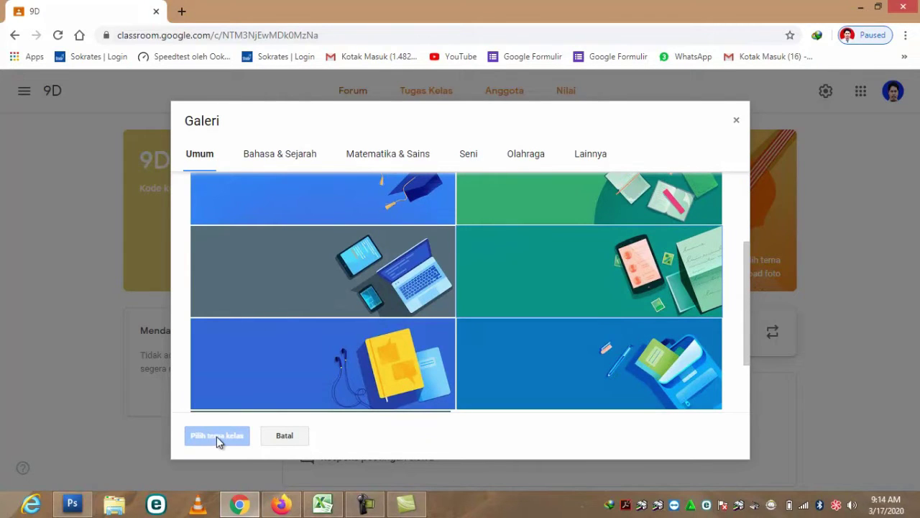
pyautogui.click(554, 298)
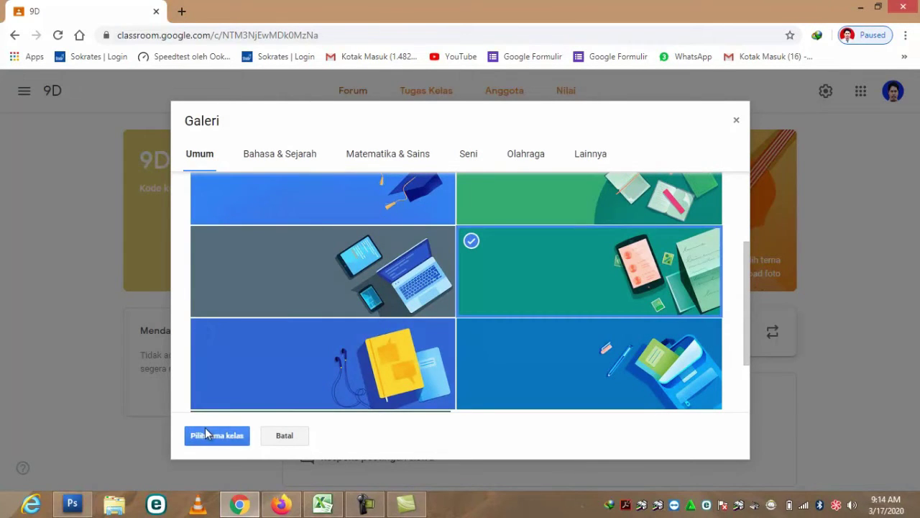
pyautogui.click(238, 436)
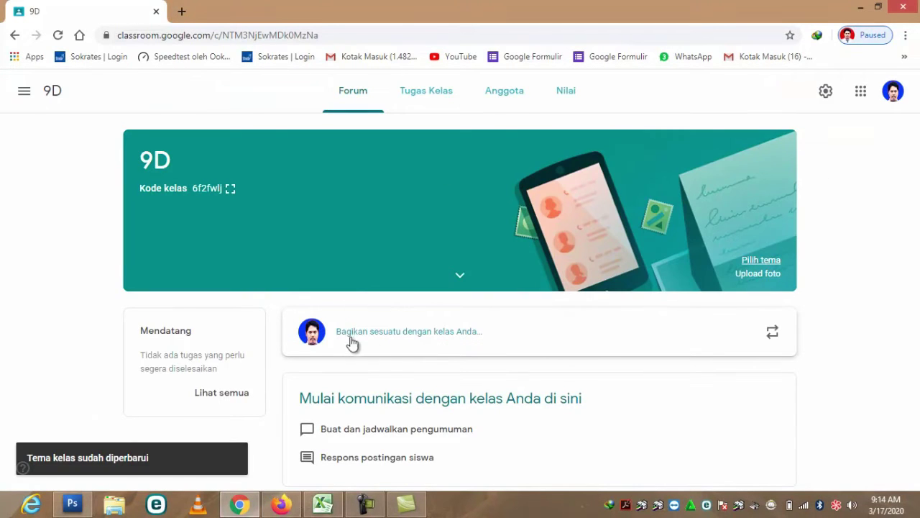
# - Look through the Google apps list, then display the class code full-size
pyautogui.click(860, 93)
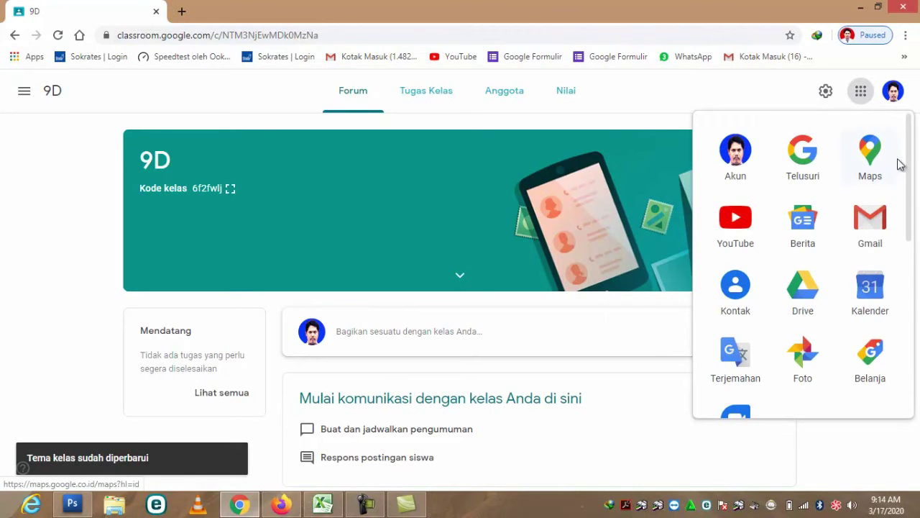
pyautogui.scroll(-1, 910, 176)
pyautogui.scroll(1, 913, 196)
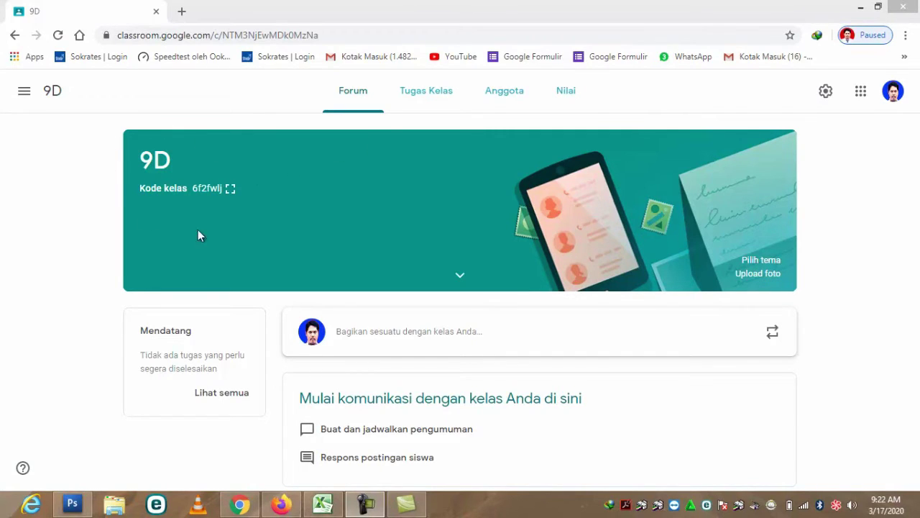
pyautogui.click(231, 191)
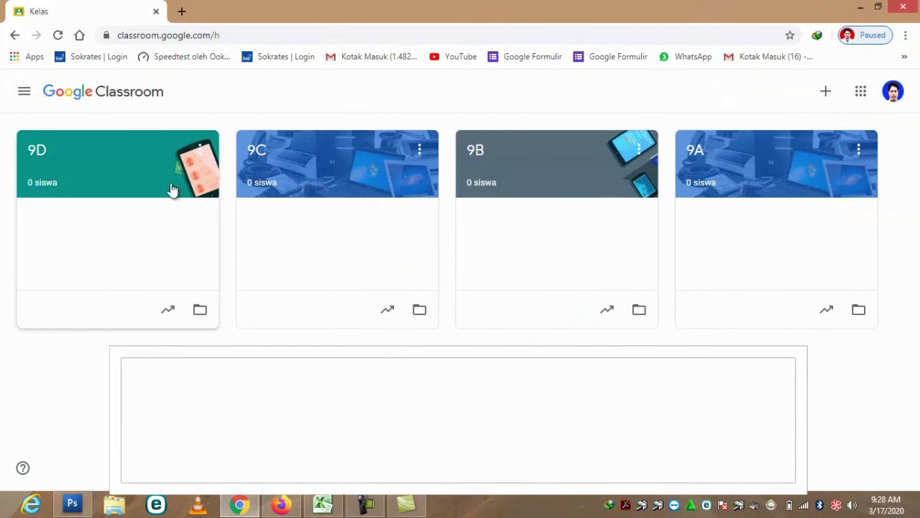
# - Open class 9A and enlarge its join code full-size
pyautogui.click(737, 157)
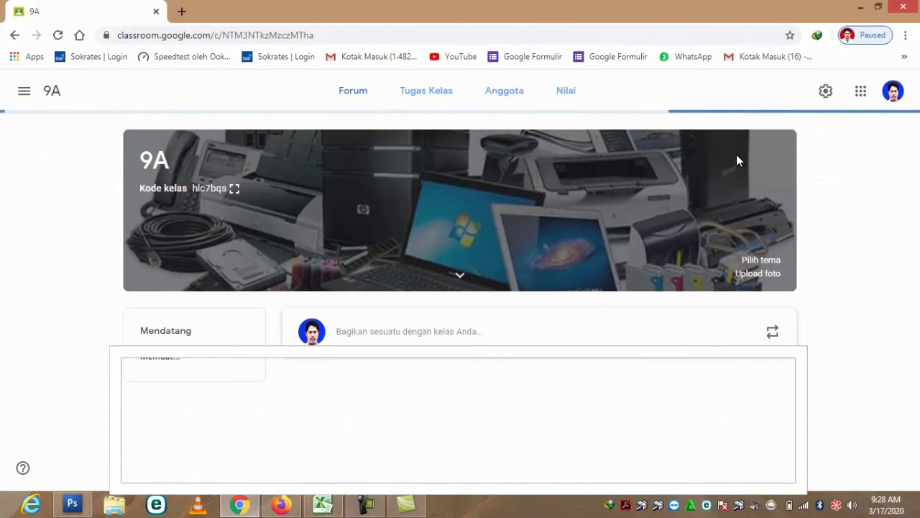
pyautogui.click(234, 188)
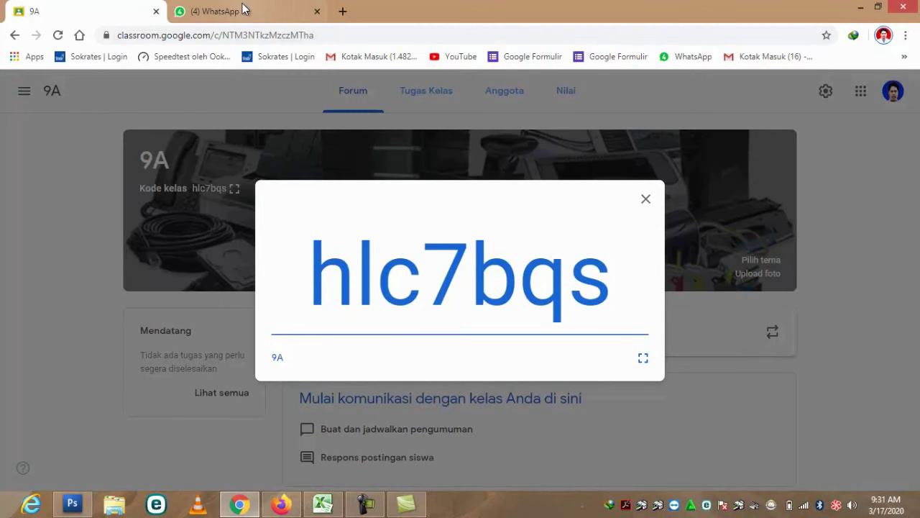
# - Search WhatsApp Web for 'coBA' and open the Coba youtube group chat
pyautogui.click(252, 13)
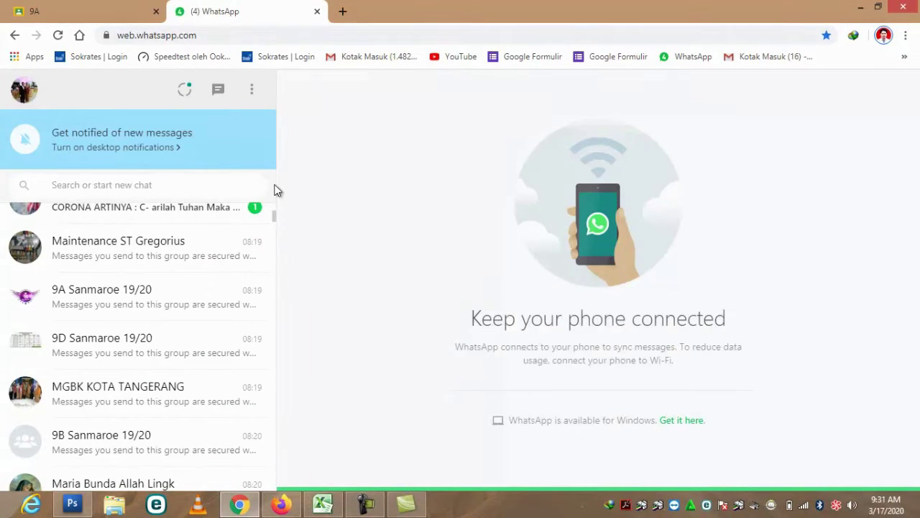
pyautogui.click(185, 184)
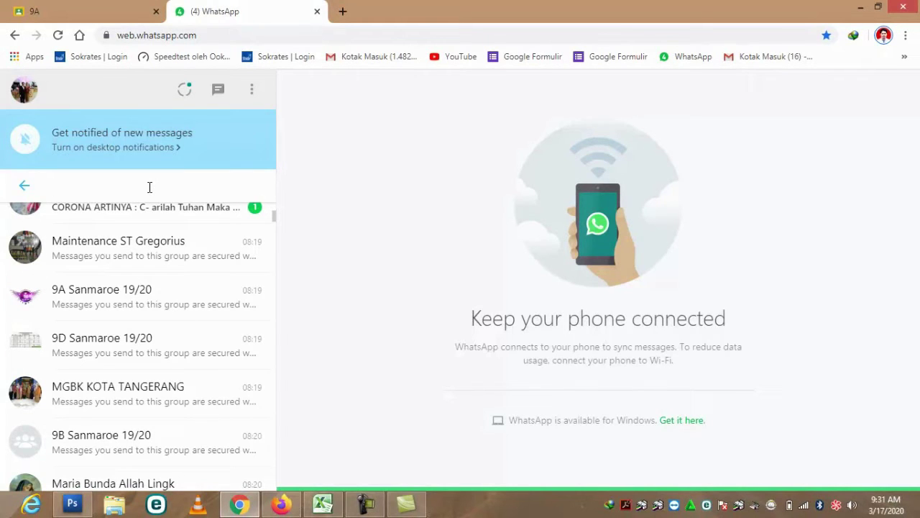
pyautogui.write('co')
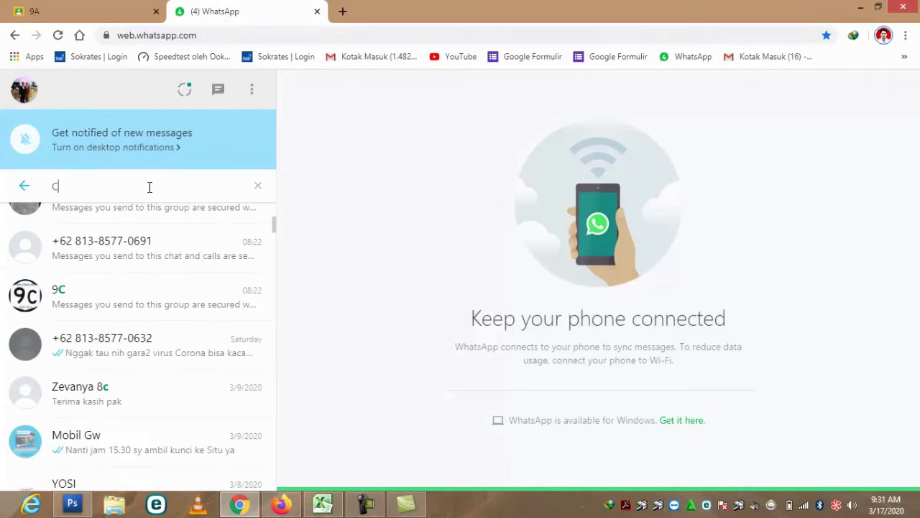
pyautogui.write('BA')
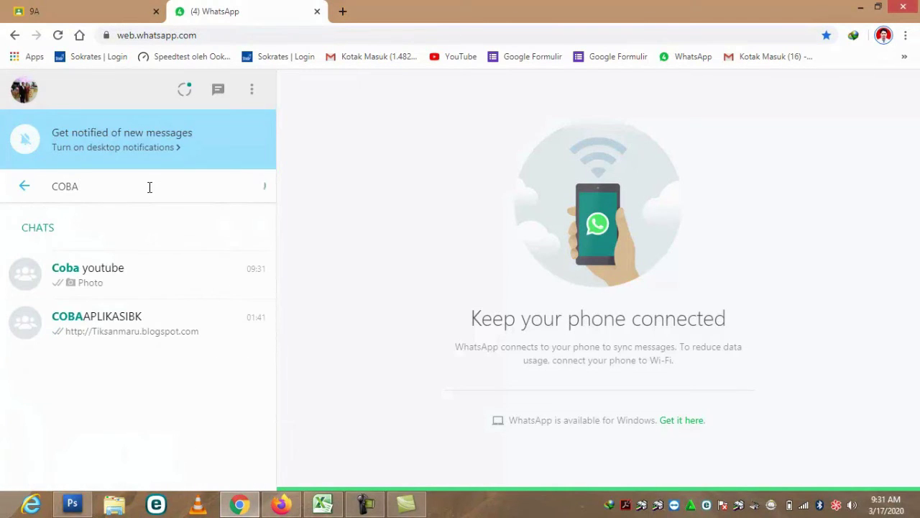
pyautogui.click(119, 276)
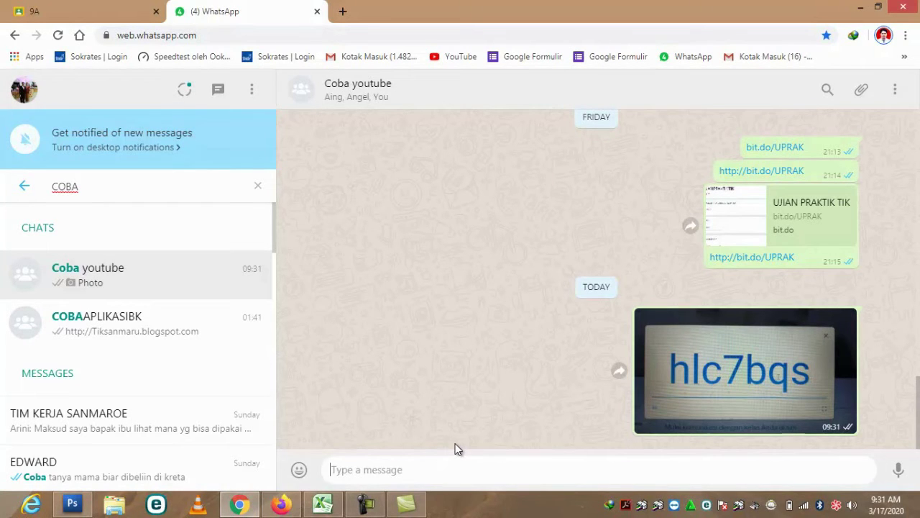
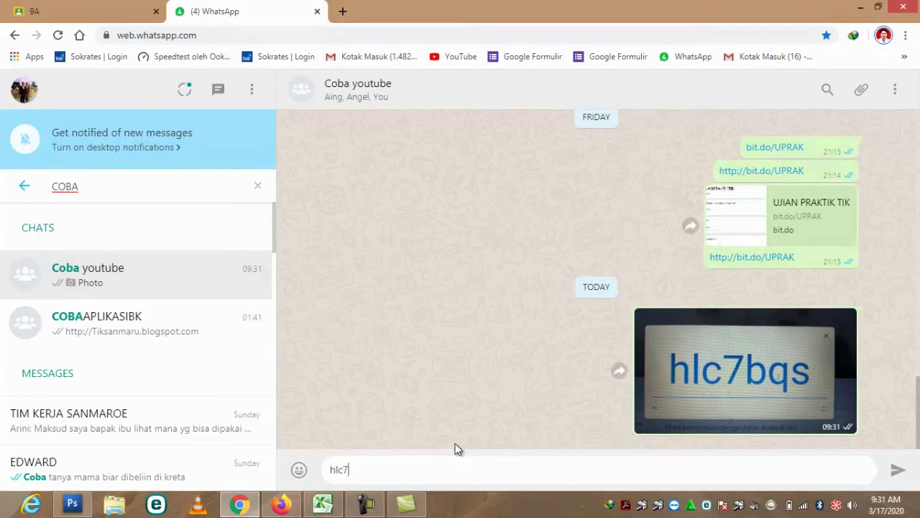
# - Type 9A's class code in the message box and copy it
pyautogui.moveTo(376, 471); pyautogui.dragTo(305, 471)
pyautogui.rightClick(337, 468)
pyautogui.click(394, 399)
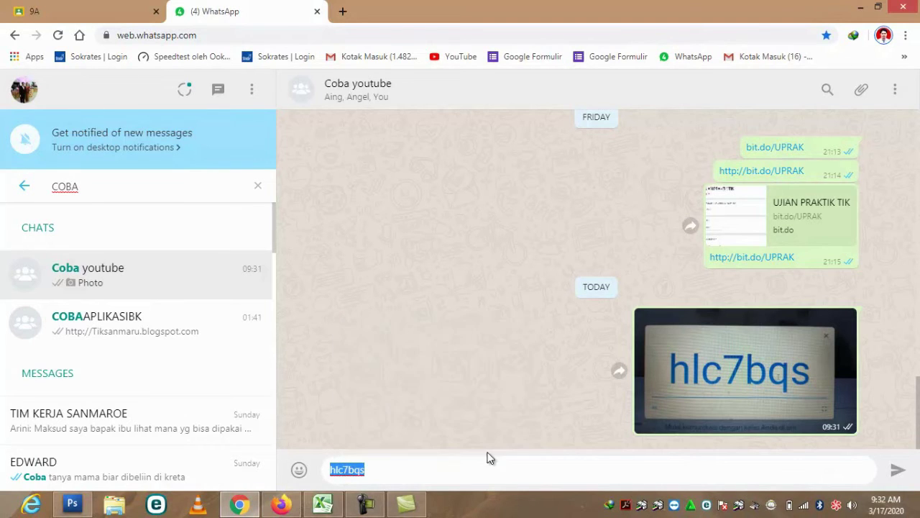
pyautogui.hotkey('ctrl', 't')
# - Sign the new tab back into the second Google account with its password
pyautogui.click(900, 89)
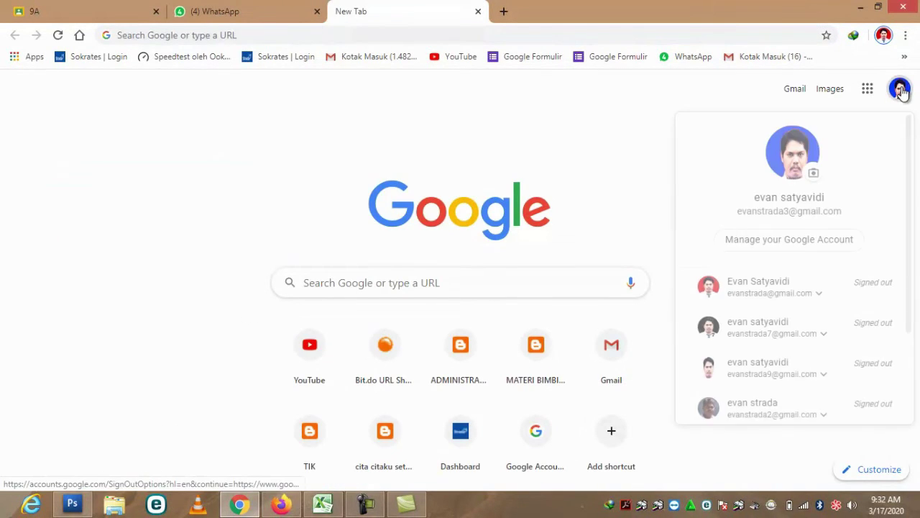
pyautogui.click(786, 292)
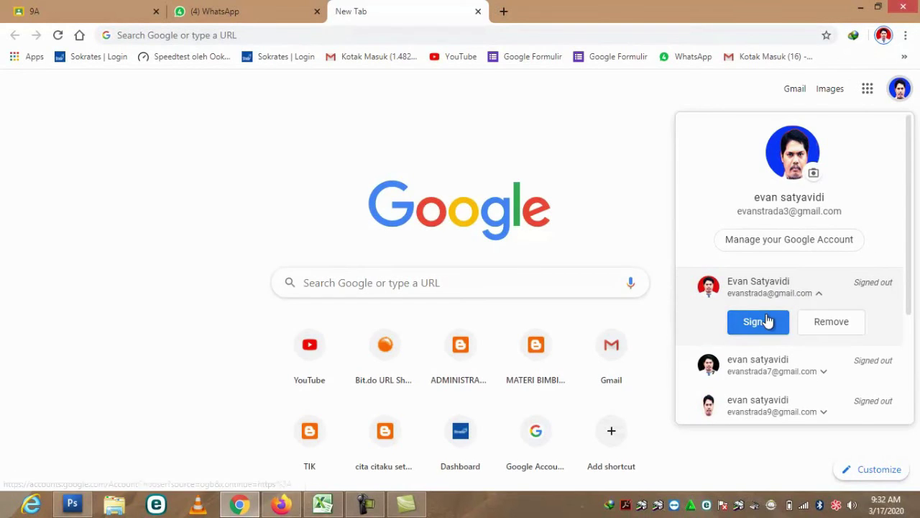
pyautogui.click(764, 321)
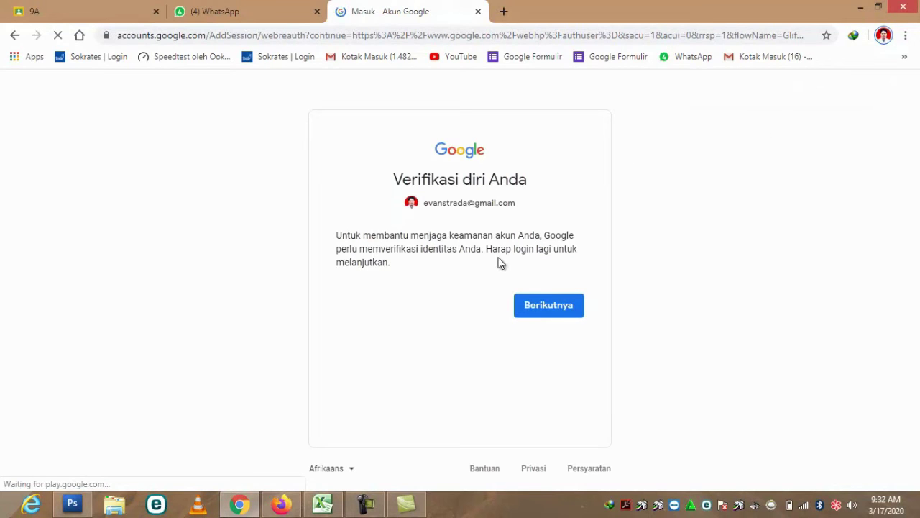
pyautogui.click(543, 315)
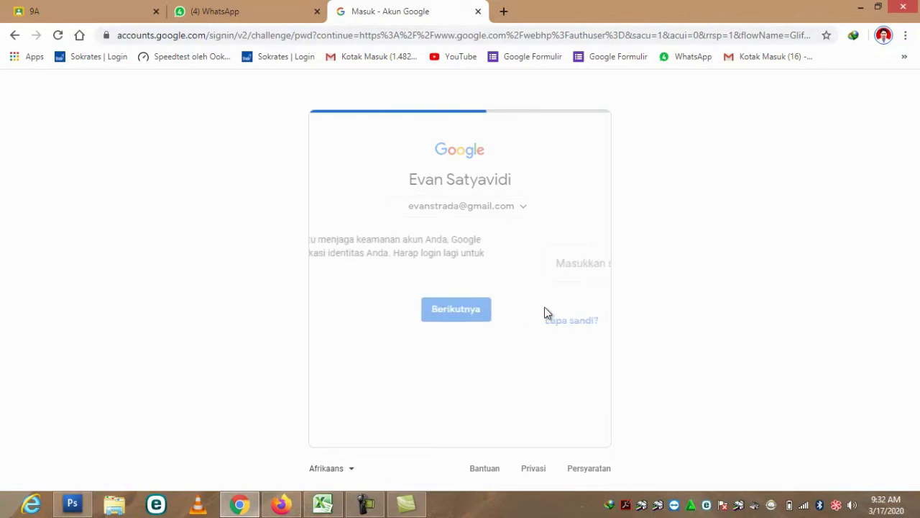
pyautogui.click(542, 325)
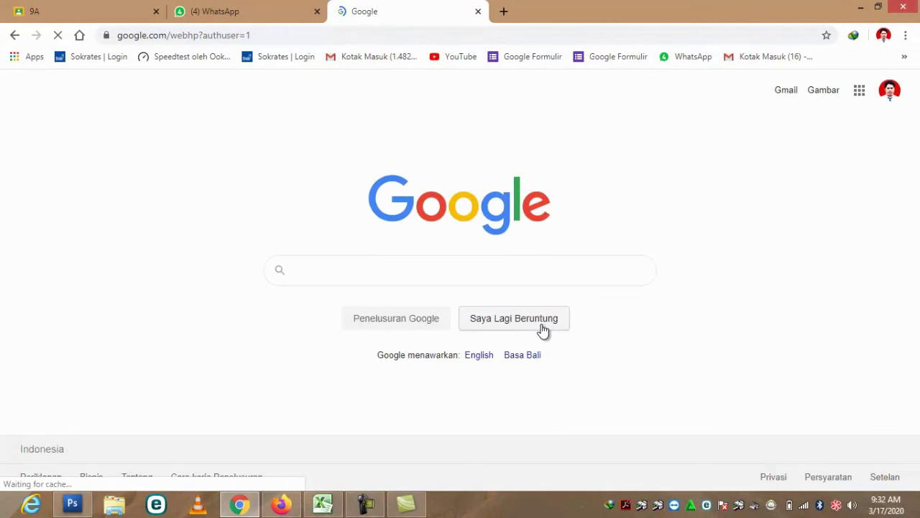
# - Search for 'gmail log in' and open Google Classroom from the apps grid
pyautogui.click(432, 266)
pyautogui.write('g')
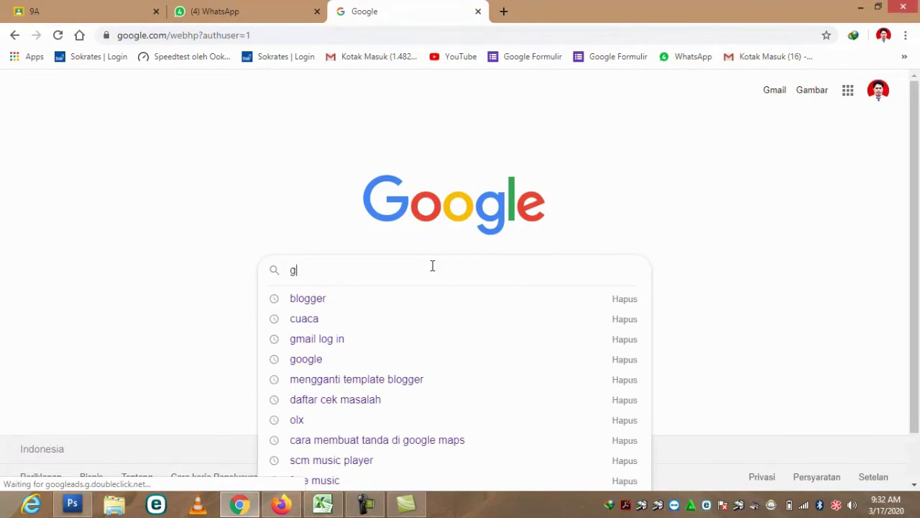
pyautogui.write('mail')
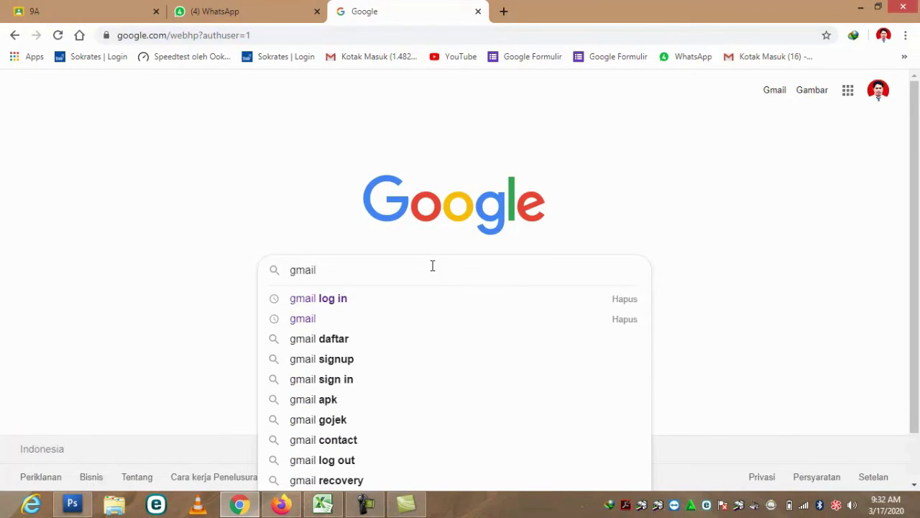
pyautogui.click(339, 302)
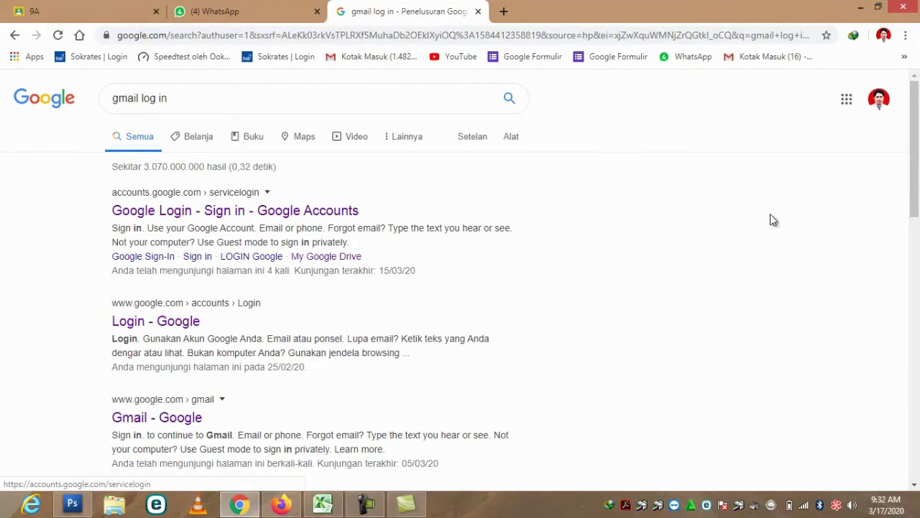
pyautogui.click(847, 101)
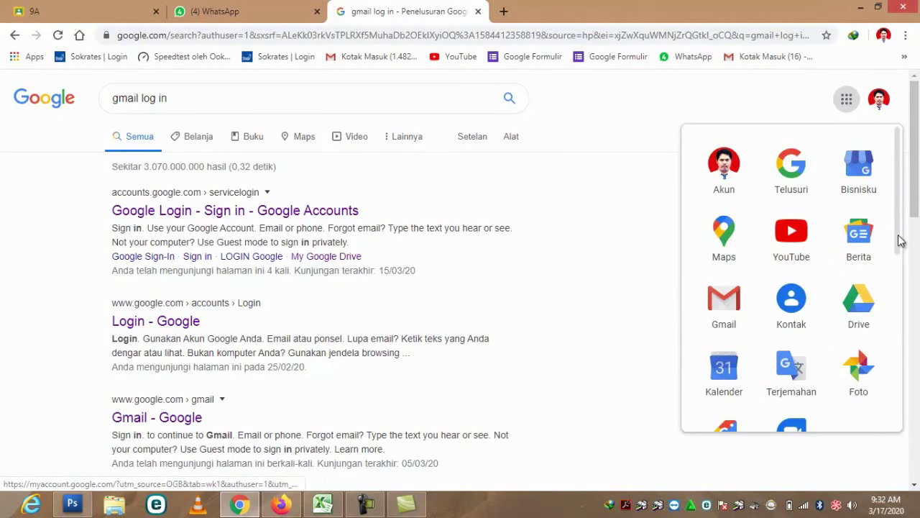
pyautogui.scroll(-3, 899, 245)
pyautogui.click(801, 425)
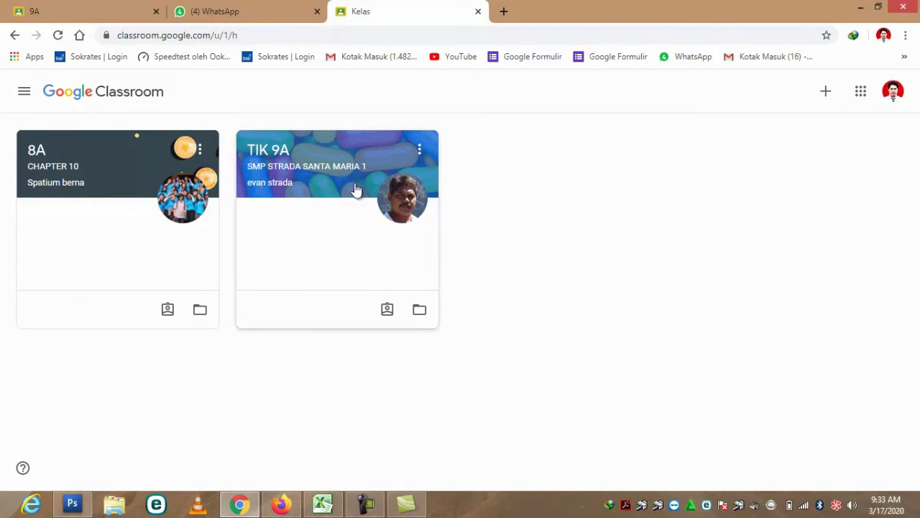
# - Join class 9A by pasting the copied class code into the join-class form
pyautogui.click(827, 95)
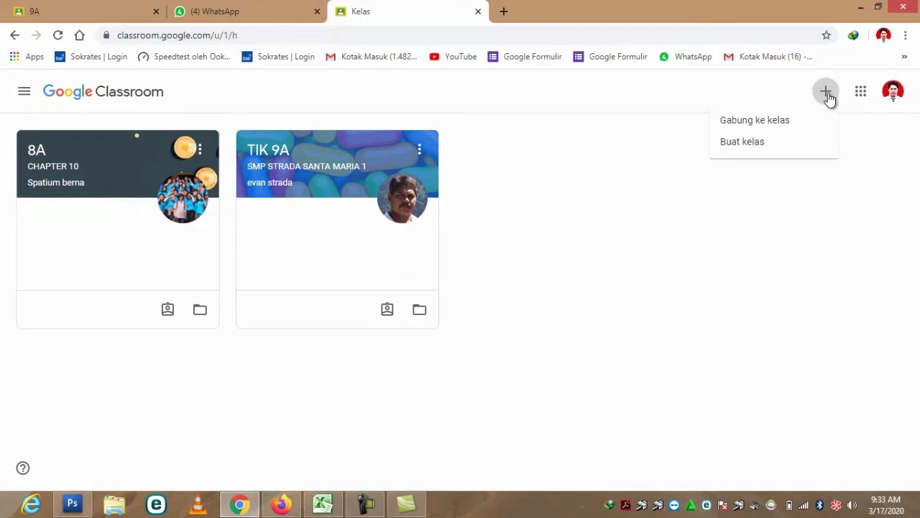
pyautogui.click(790, 124)
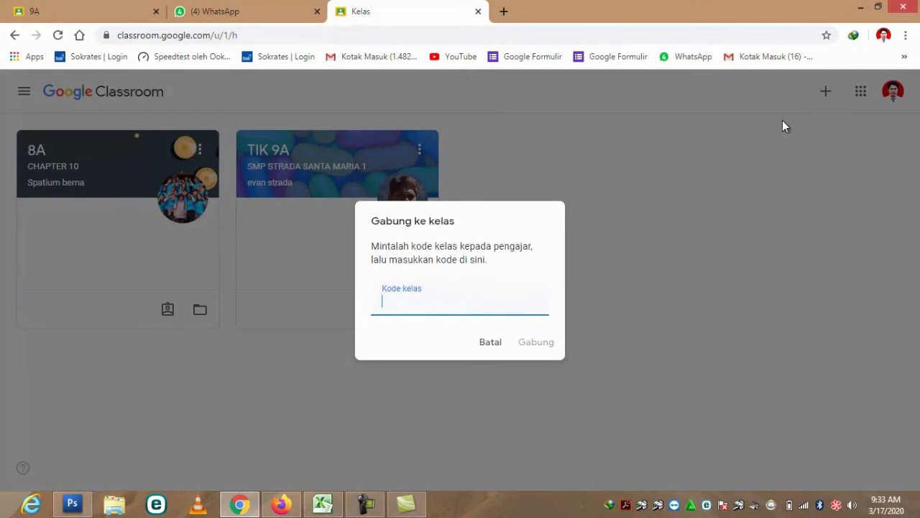
pyautogui.rightClick(399, 303)
pyautogui.click(431, 179)
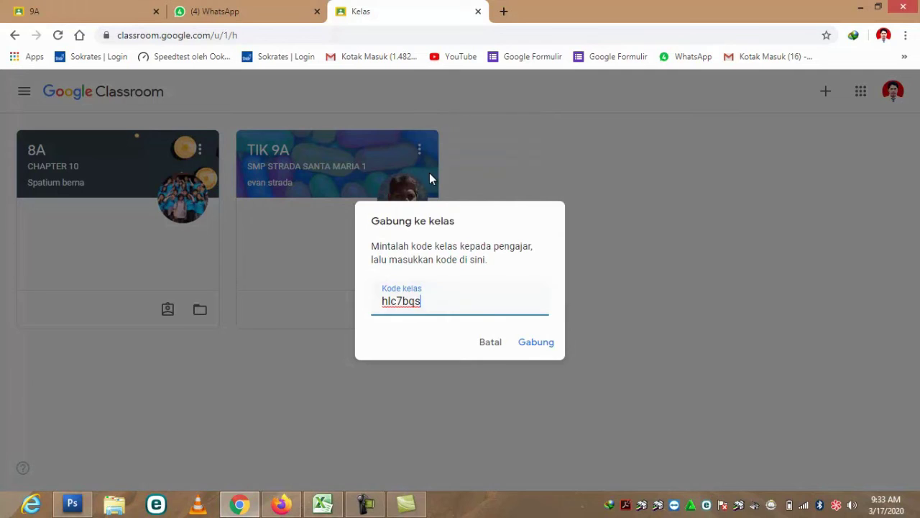
pyautogui.click(551, 347)
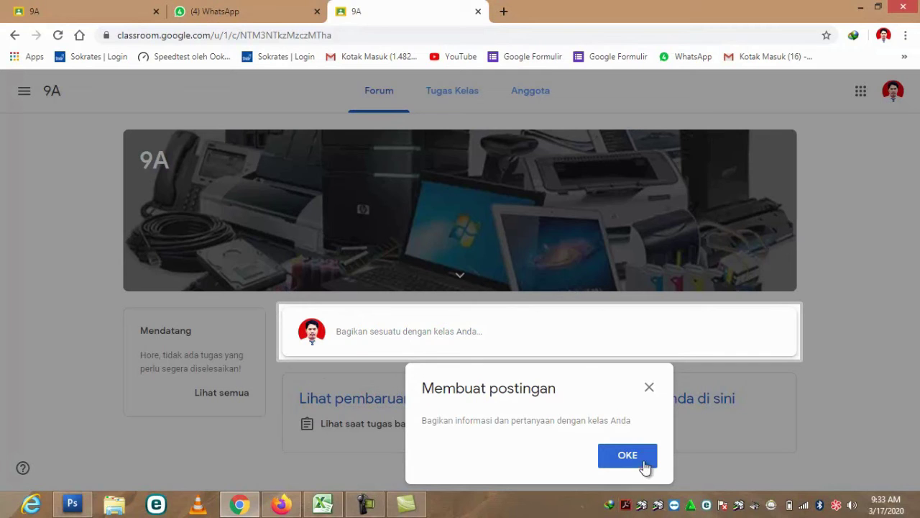
# - Dismiss the 'Membuat postingan' posting tip
pyautogui.click(649, 389)
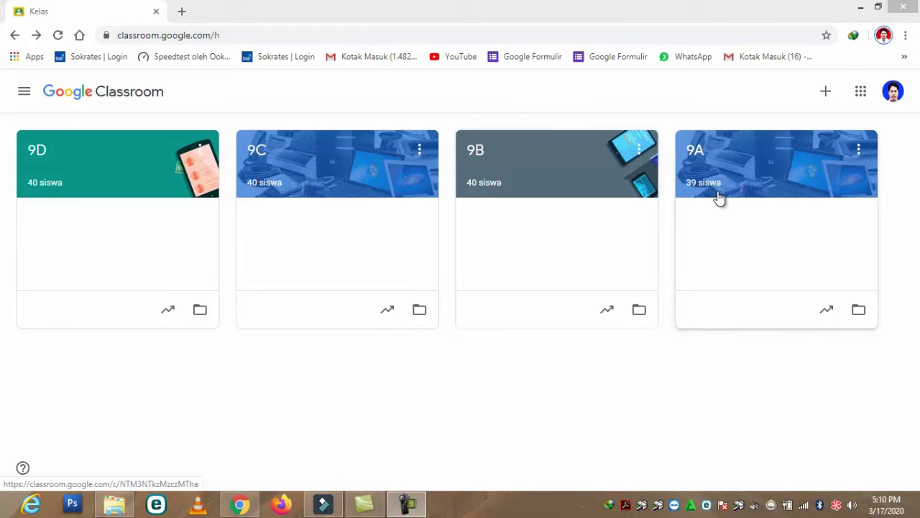
# - Open class 9A, look over its stream, and switch to its Tugas Kelas page
pyautogui.click(725, 154)
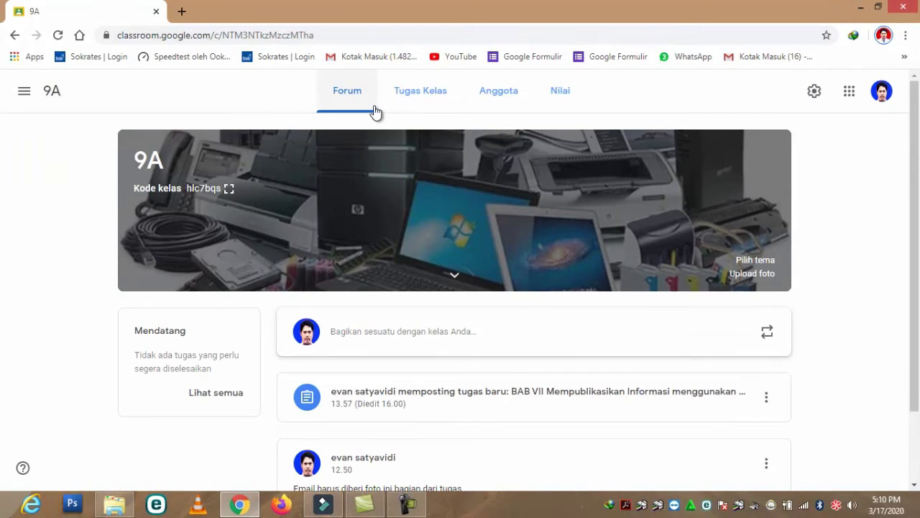
pyautogui.scroll(-1, 358, 392)
pyautogui.scroll(-1, 357, 392)
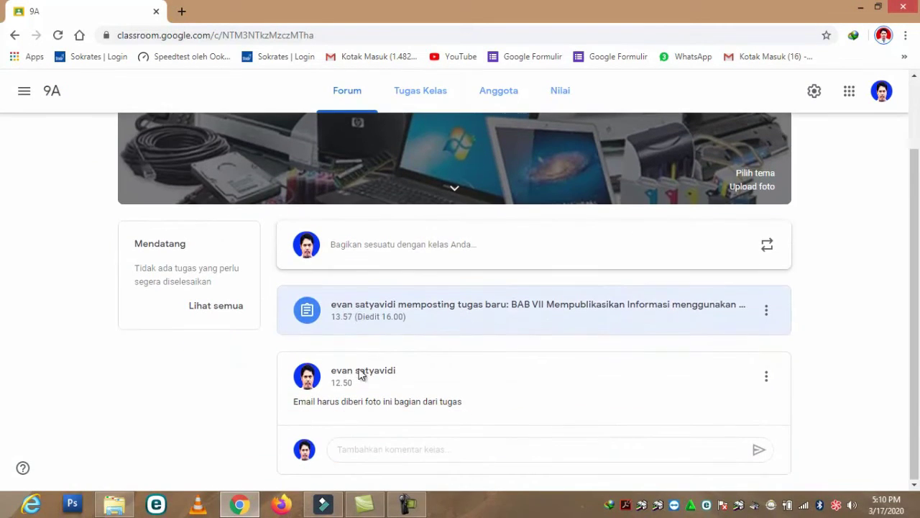
pyautogui.click(387, 251)
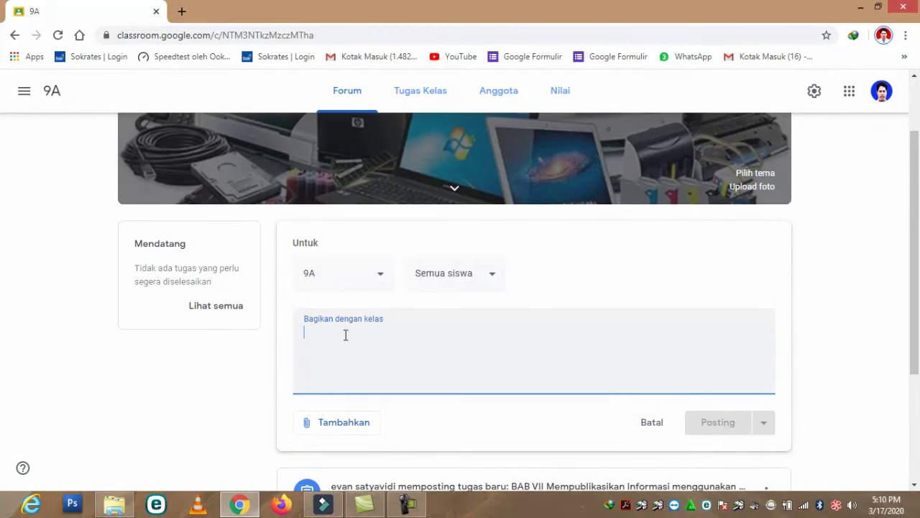
pyautogui.scroll(-3, 338, 389)
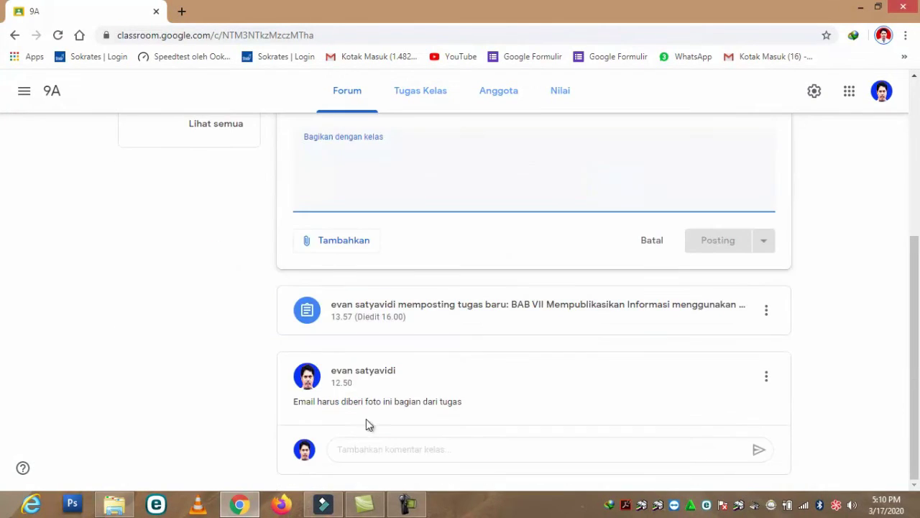
pyautogui.scroll(4, 365, 417)
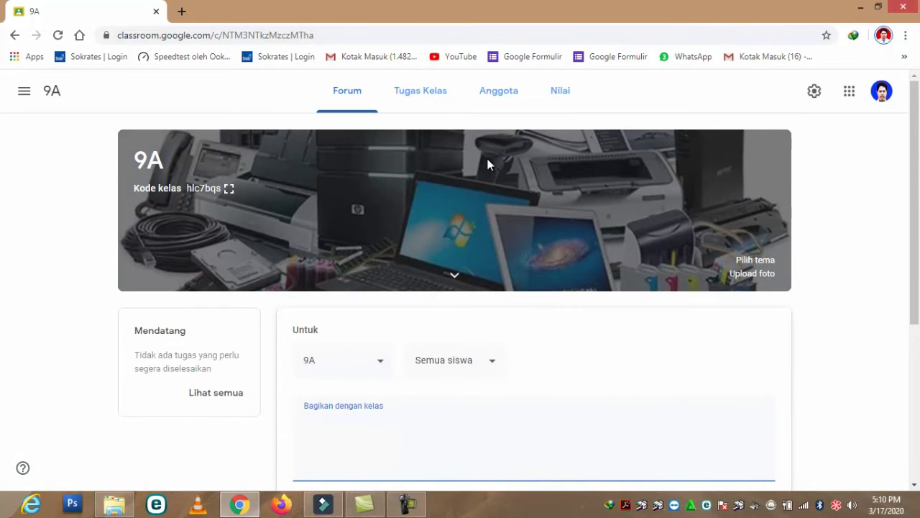
pyautogui.click(432, 98)
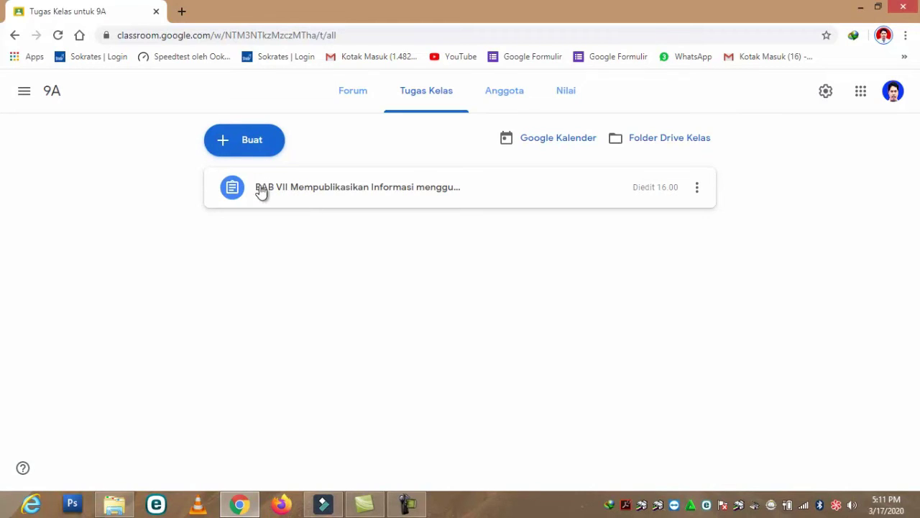
# - Open the BAB VII assignment for editing, go back, and reopen its options menu
pyautogui.click(697, 188)
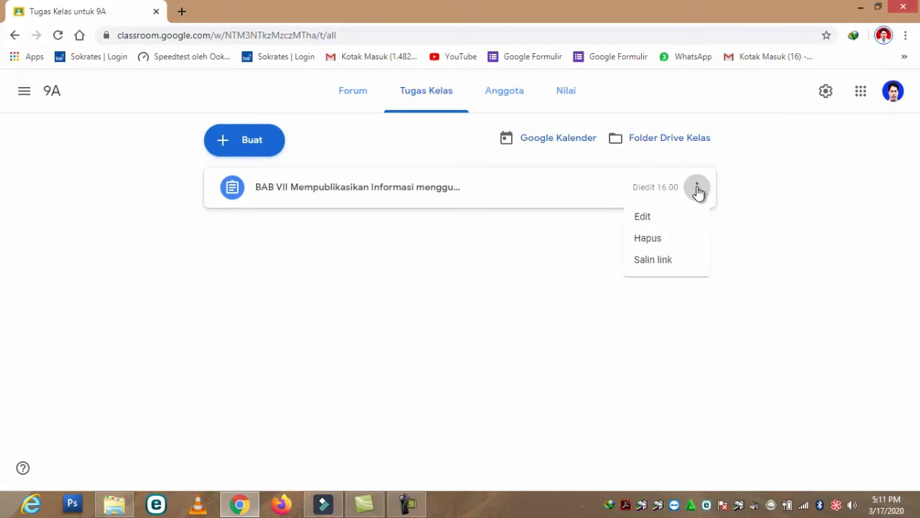
pyautogui.click(647, 219)
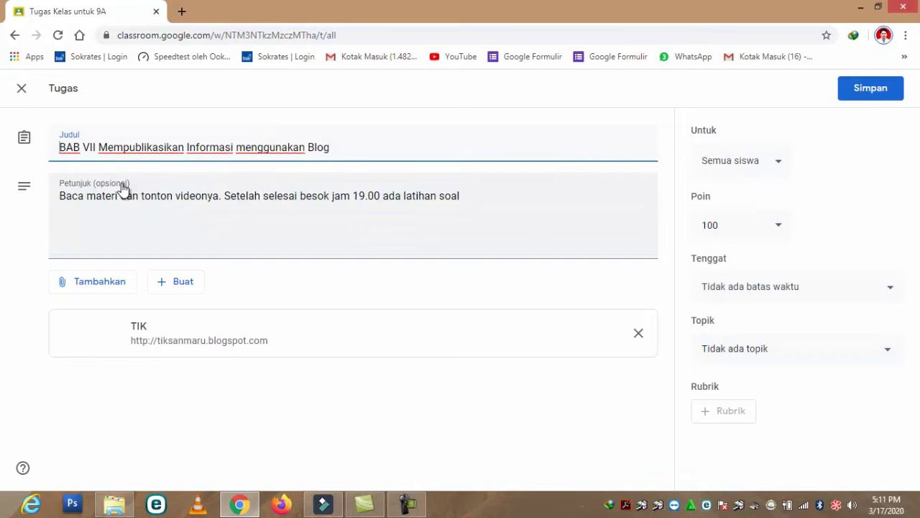
pyautogui.click(17, 36)
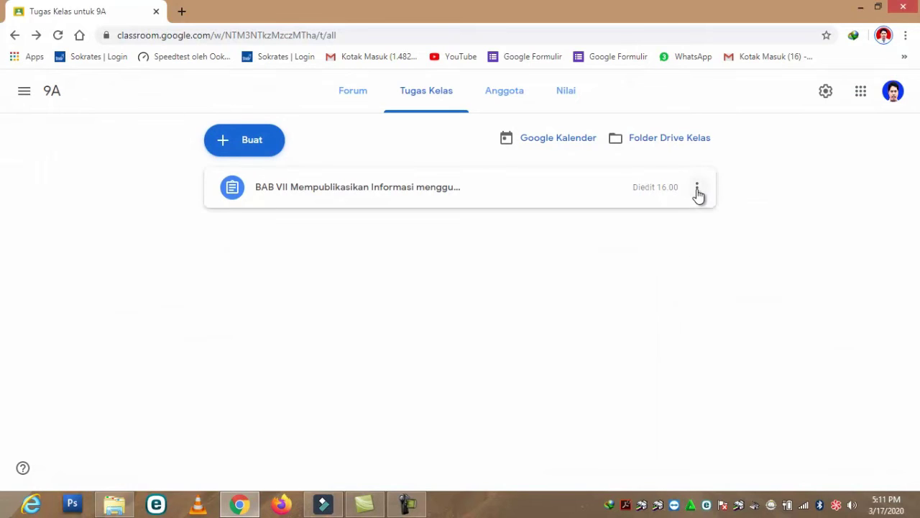
pyautogui.click(697, 189)
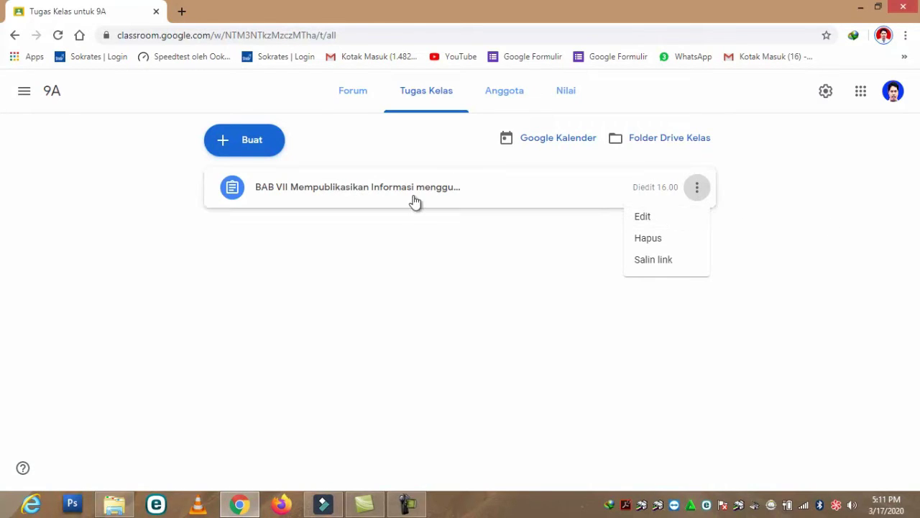
# - Open the BAB VII assignment for editing and select its title and instructions text
pyautogui.click(654, 216)
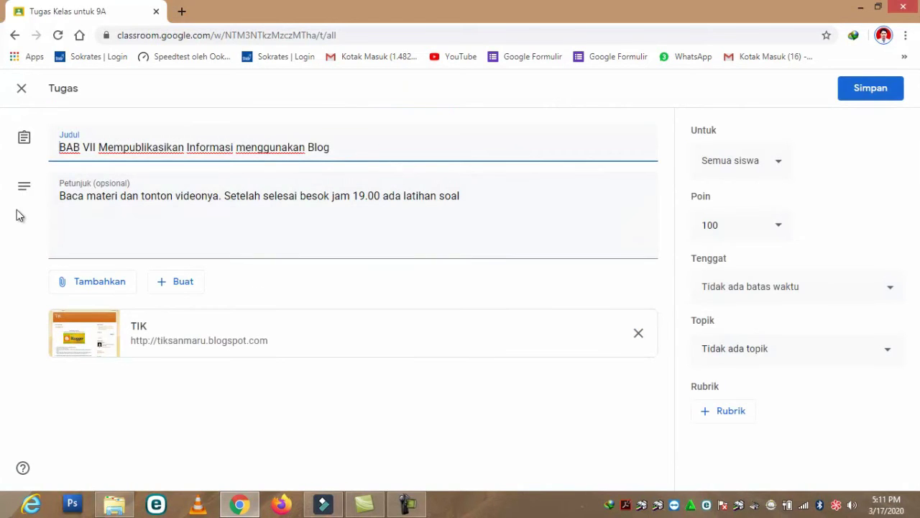
pyautogui.moveTo(60, 146); pyautogui.dragTo(346, 142)
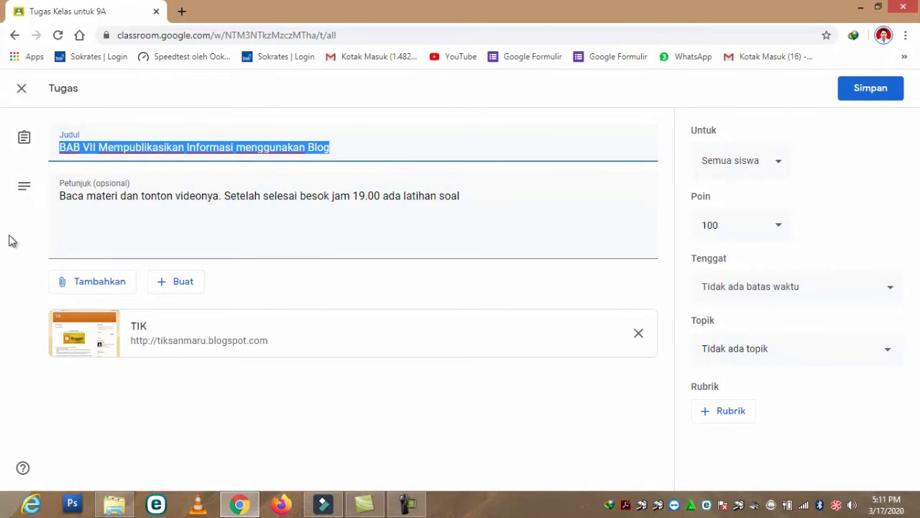
pyautogui.click(86, 196)
pyautogui.moveTo(86, 196); pyautogui.dragTo(484, 199)
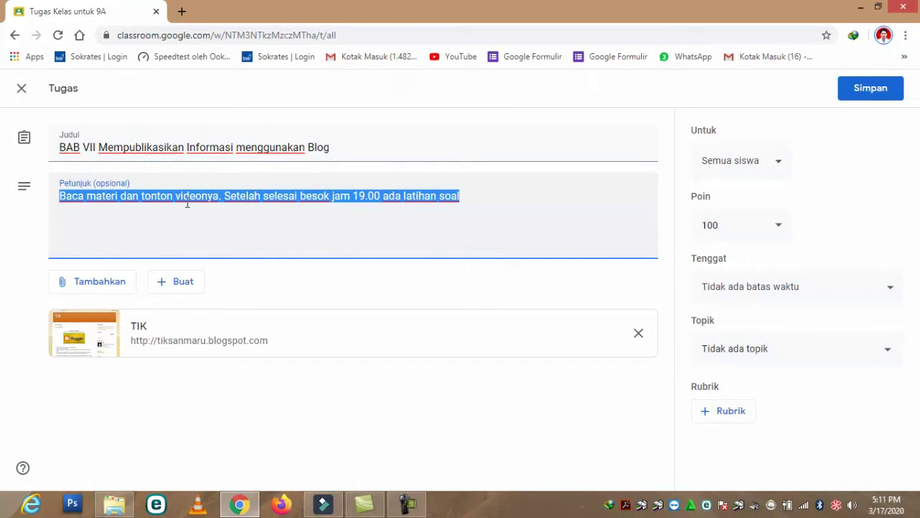
# - Append 'sebanyak 25 soal dan masing masing soal memiliki nilai 4' to the end of the instructions
pyautogui.click(457, 201)
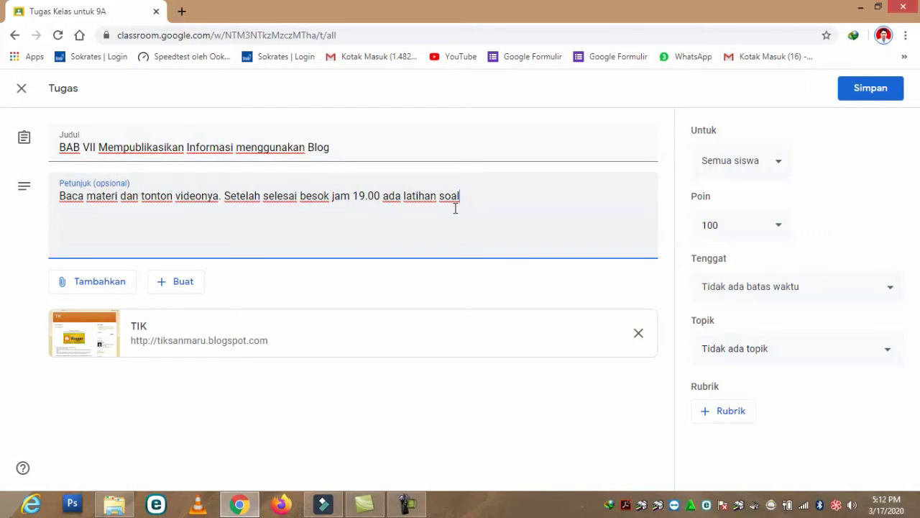
pyautogui.write('sebanyak 25 soal da')
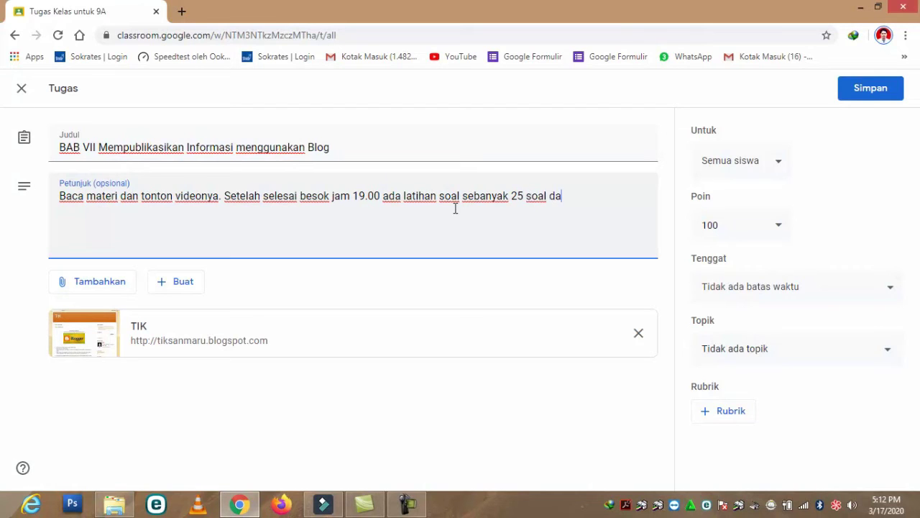
pyautogui.write('n masing masing ')
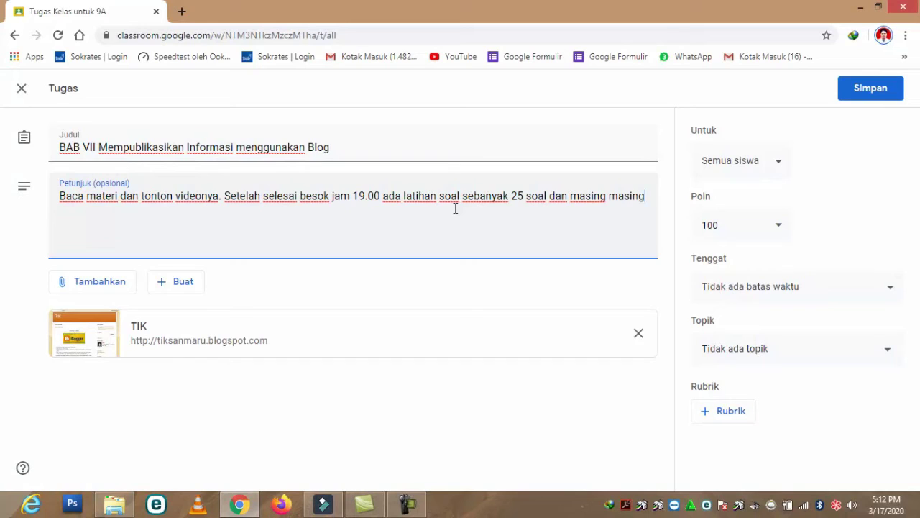
pyautogui.write('soal ')
pyautogui.write('memiliki n')
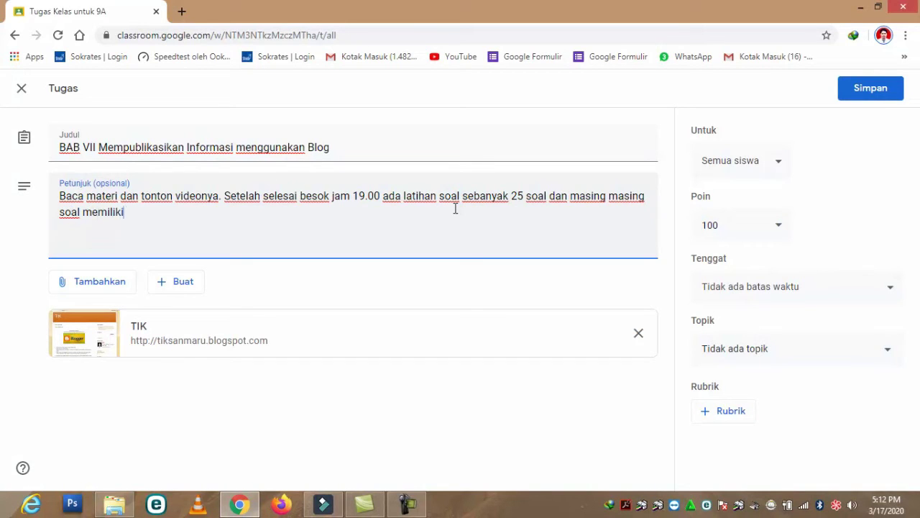
pyautogui.write('ilai 4')
# - Save the edited assignment and open tiksanmaru.blogspot.com in a new Chrome tab
pyautogui.click(851, 90)
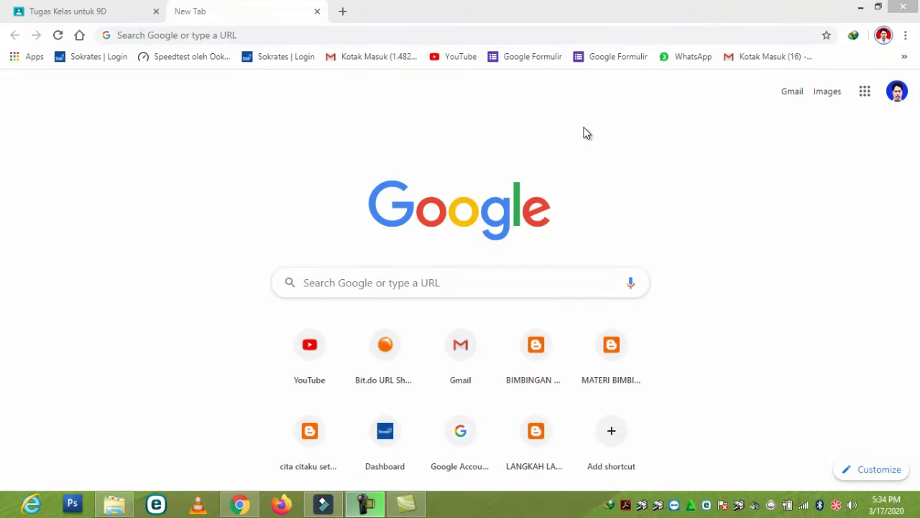
pyautogui.click(223, 34)
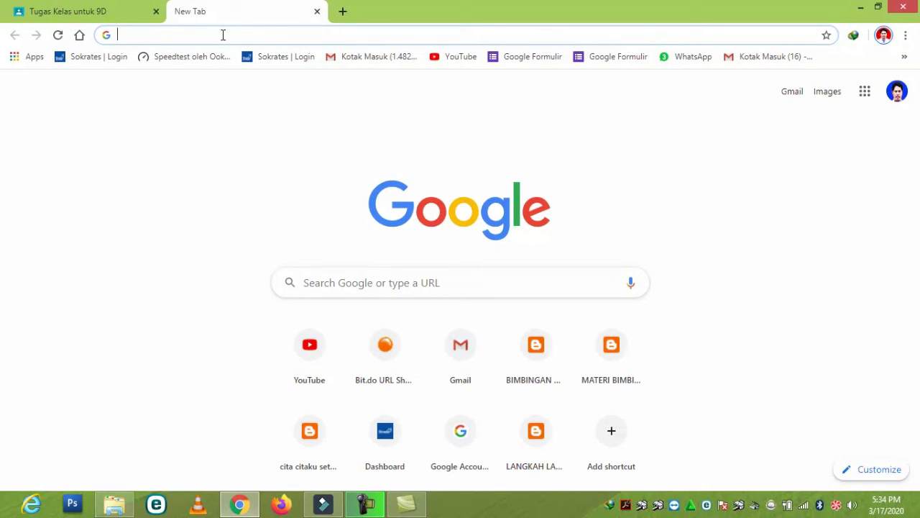
pyautogui.write('tik')
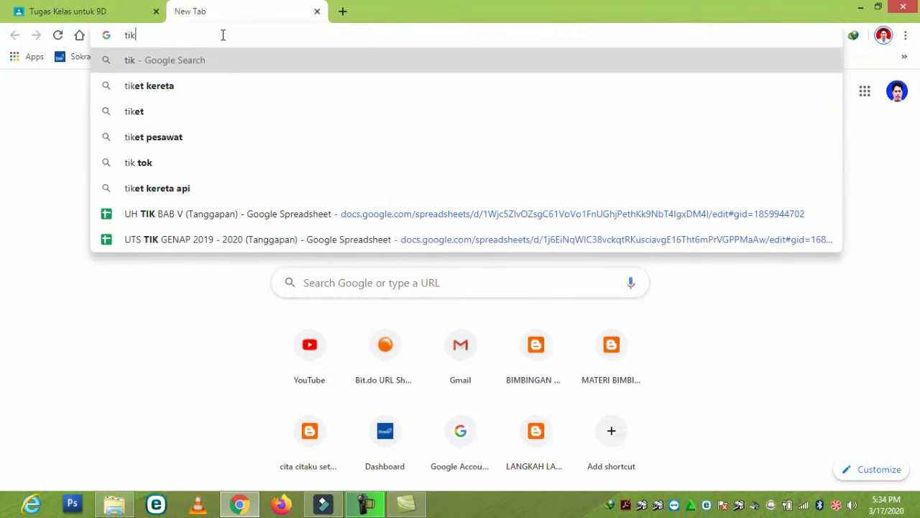
pyautogui.write('sanma')
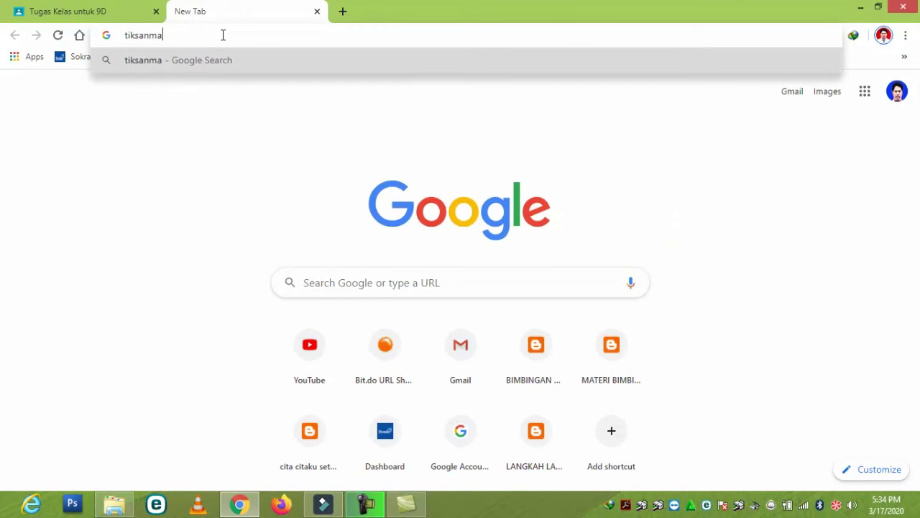
pyautogui.write('ru.blogspo')
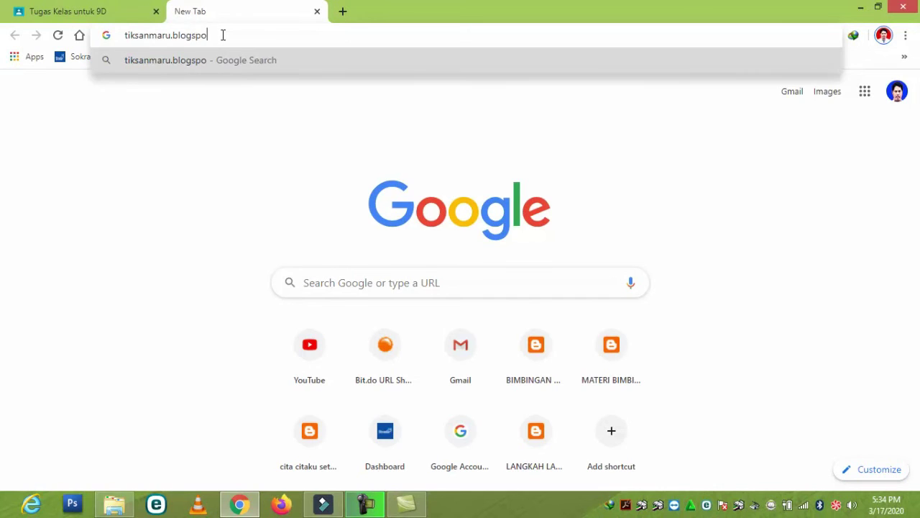
pyautogui.write('t.com')
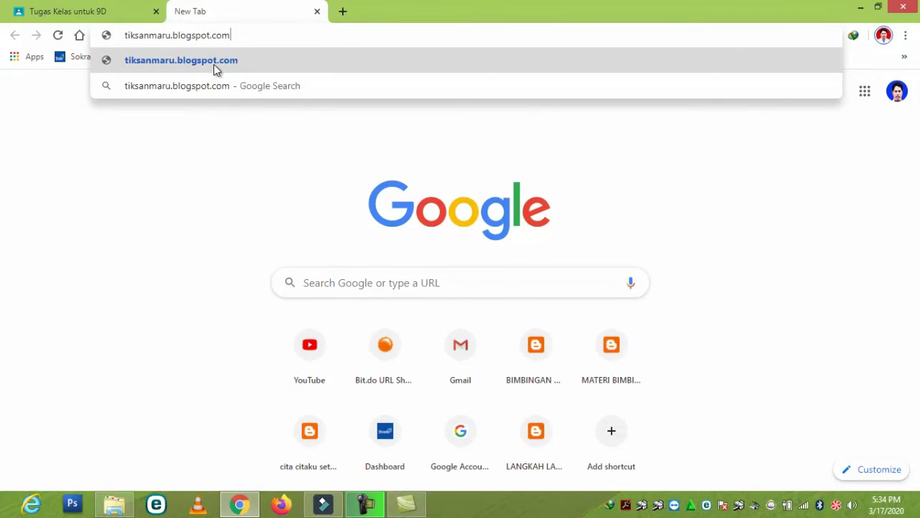
pyautogui.click(213, 63)
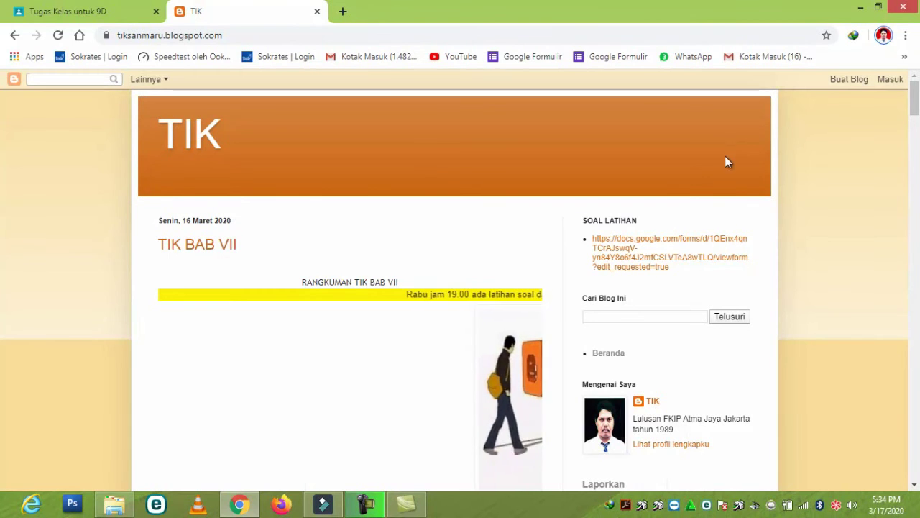
# - Open the LATIHAN TIK BAB VII quiz form from the blog's SOAL LATIHAN sidebar link
pyautogui.moveTo(915, 97)
pyautogui.mouseDown()
pyautogui.moveTo(916, 123)
pyautogui.moveTo(914, 106)
pyautogui.mouseUp()
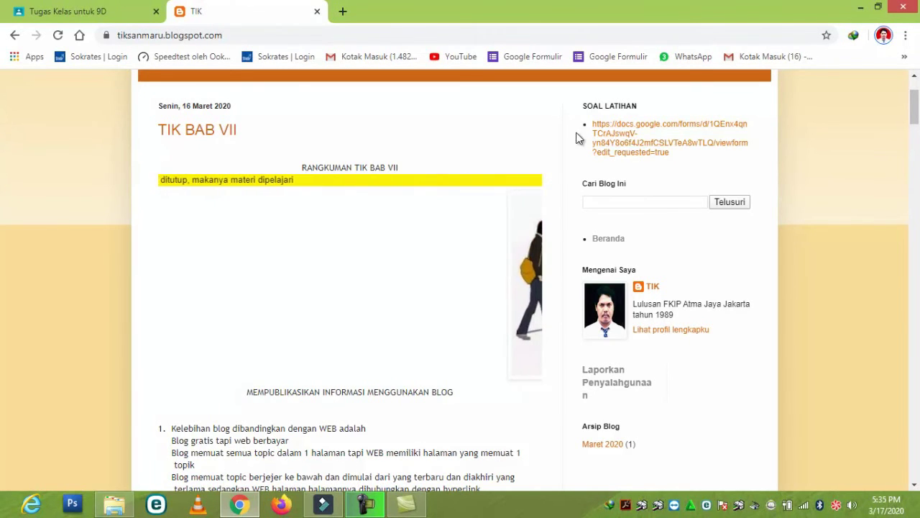
pyautogui.click(627, 137)
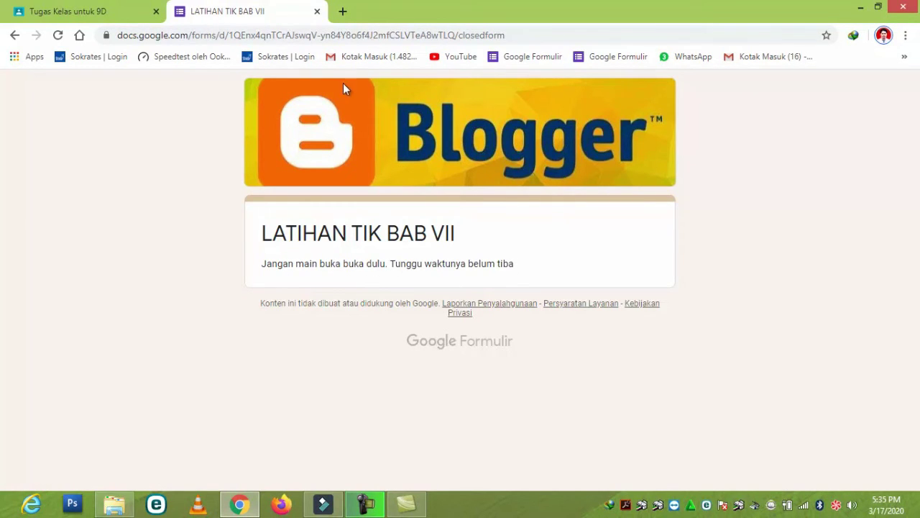
# - Check the 9D Classroom tab, return to the closed quiz form, then go back to the TIK BAB VII post
pyautogui.click(108, 16)
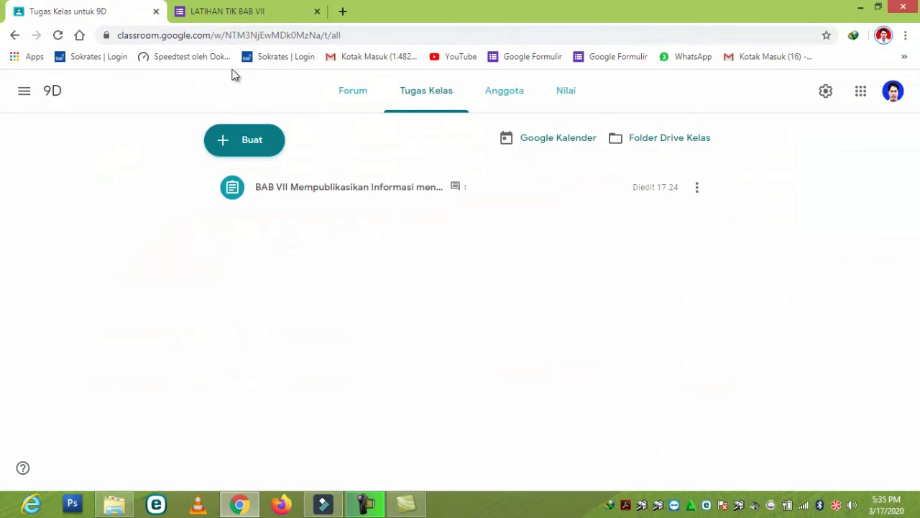
pyautogui.click(225, 13)
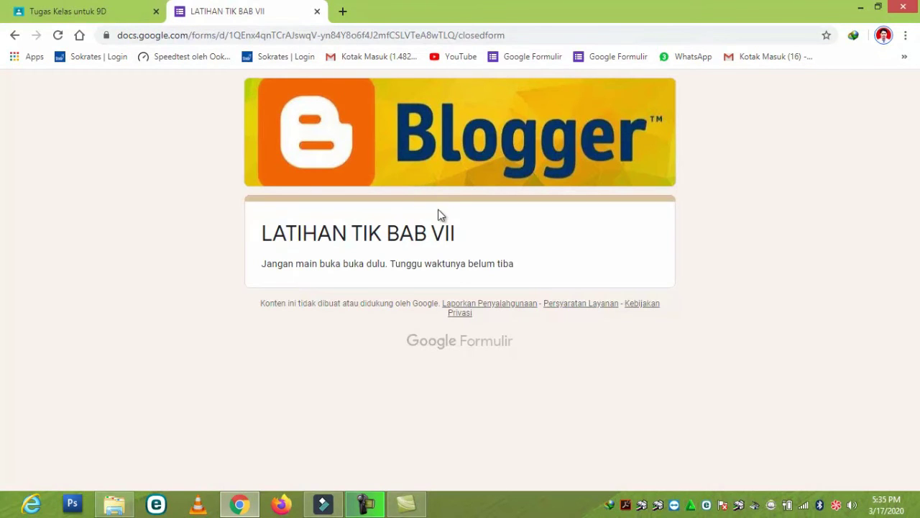
pyautogui.click(14, 34)
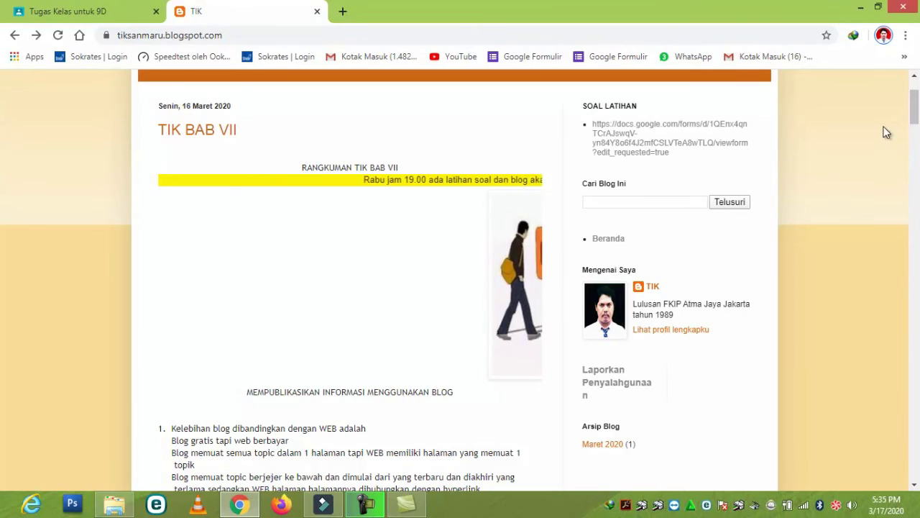
# - Play, then pause, the Blogger tutorial video under item 12 of the TIK BAB VII post
pyautogui.scroll(-3, 914, 129)
pyautogui.moveTo(916, 128); pyautogui.dragTo(916, 157)
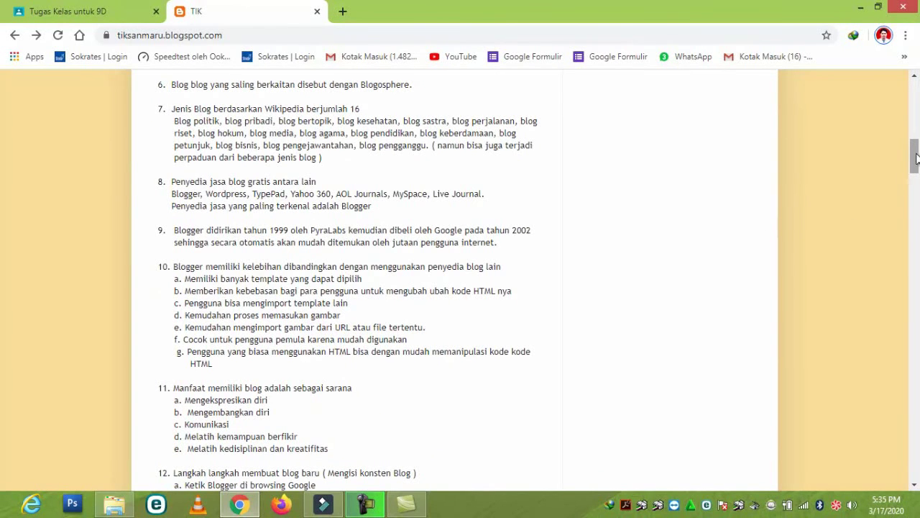
pyautogui.moveTo(916, 164); pyautogui.dragTo(916, 179)
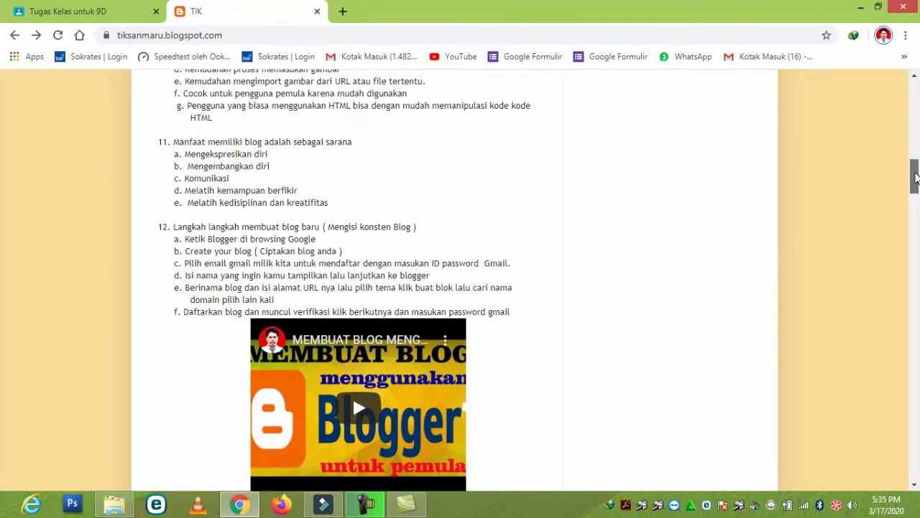
pyautogui.moveTo(916, 178); pyautogui.dragTo(916, 182)
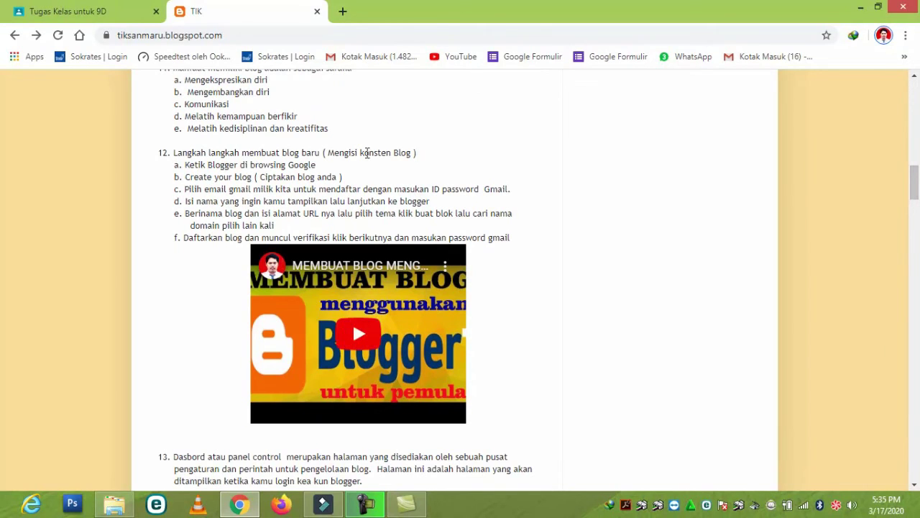
pyautogui.click(368, 332)
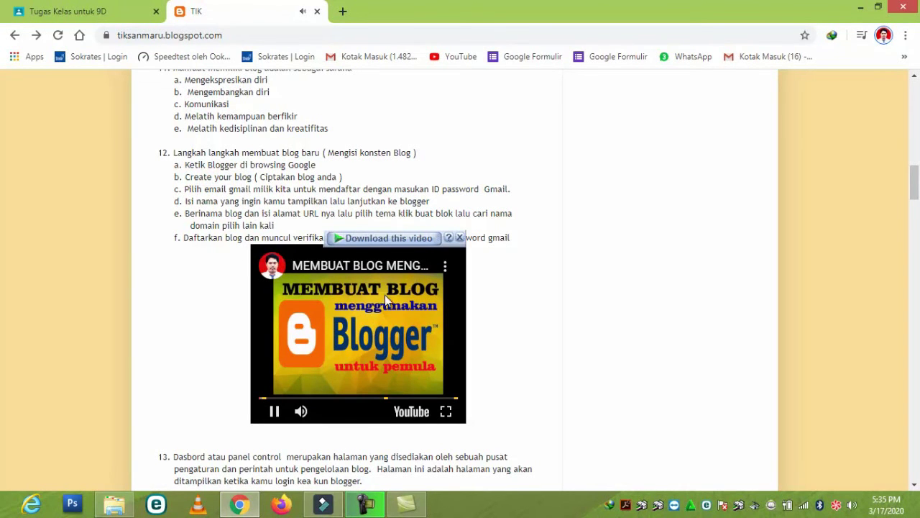
pyautogui.click(275, 412)
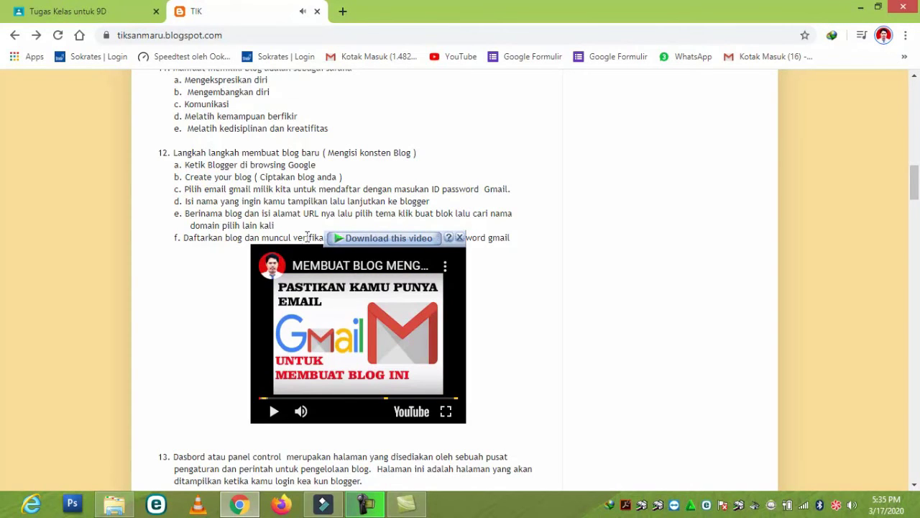
pyautogui.scroll(-5, 470, 295)
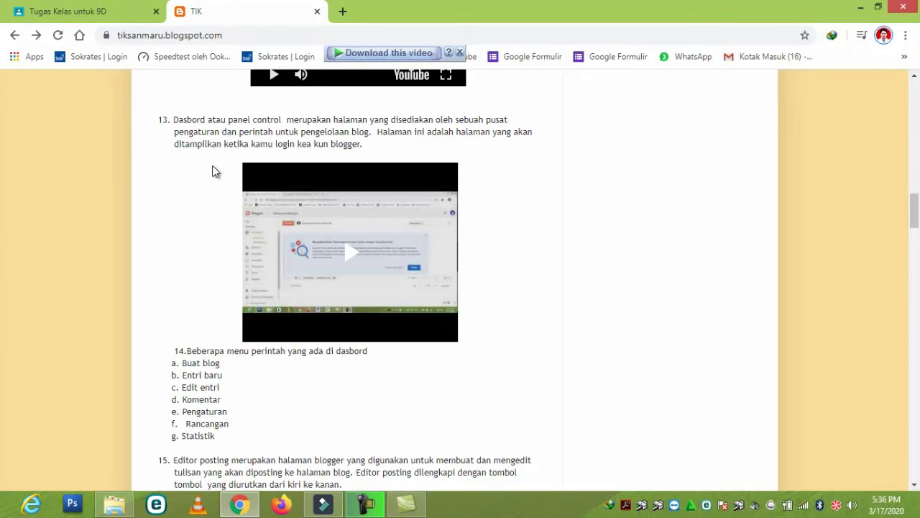
# - Play, then pause, the Blogger dashboard video under item 13
pyautogui.click(400, 281)
pyautogui.click(353, 256)
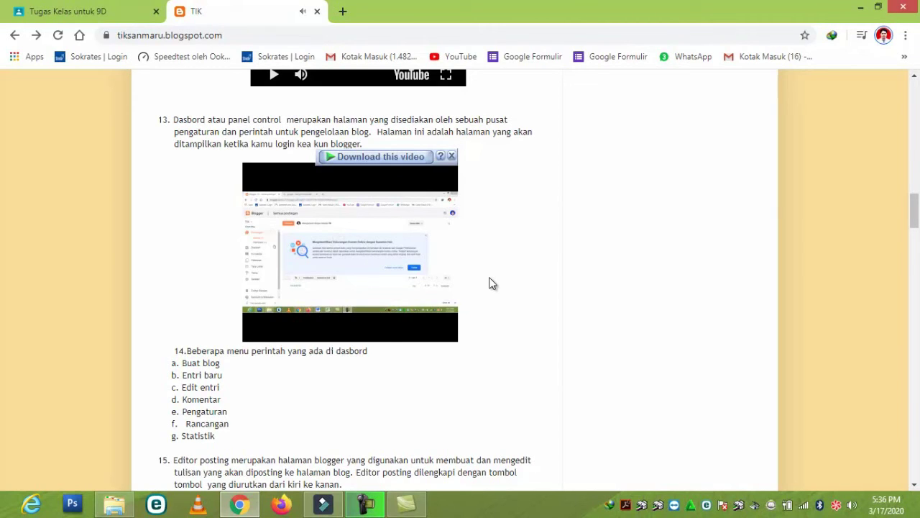
pyautogui.moveTo(320, 291)
pyautogui.click(265, 330)
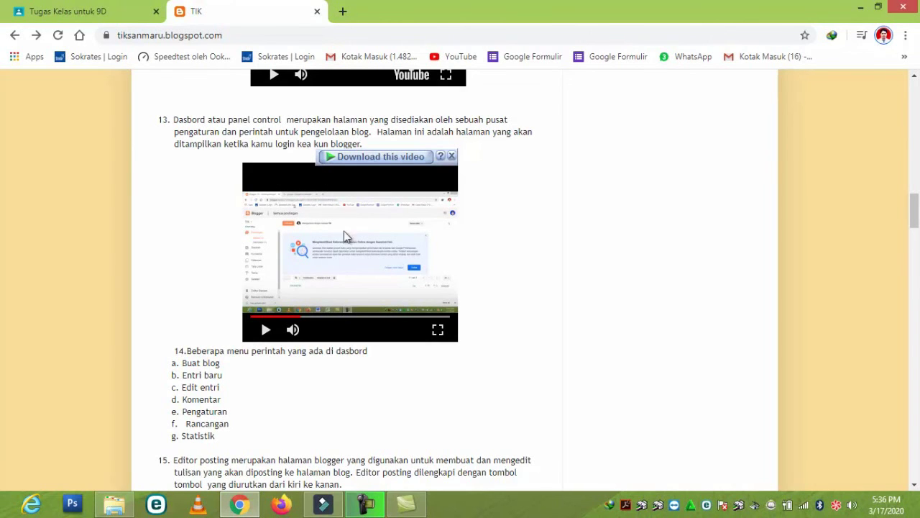
# - Play the image-insertion tutorial video under item 18 further down the post
pyautogui.scroll(-4, 537, 220)
pyautogui.scroll(-5, 528, 219)
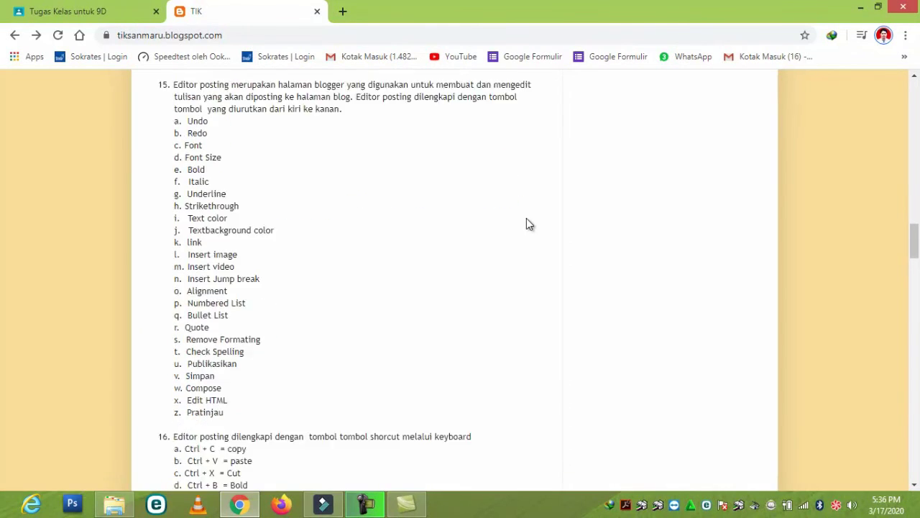
pyautogui.scroll(-2, 522, 218)
pyautogui.scroll(-2, 519, 216)
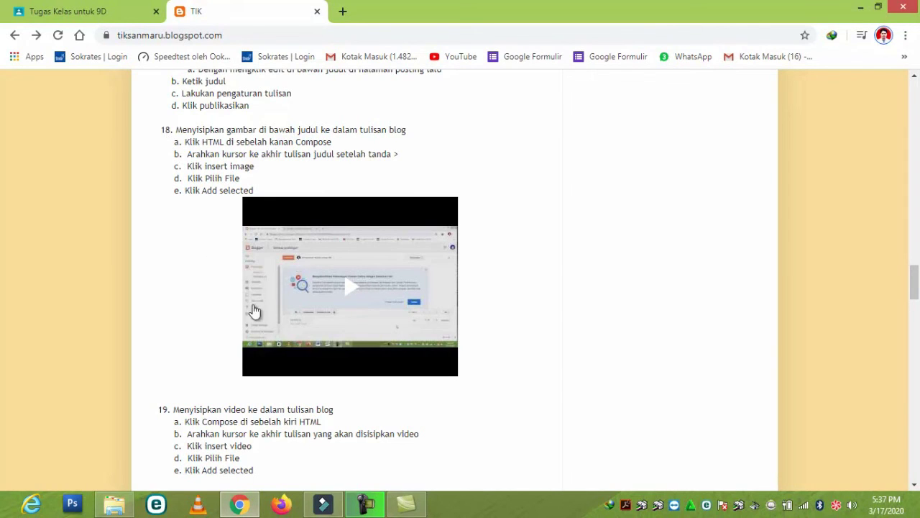
pyautogui.click(354, 290)
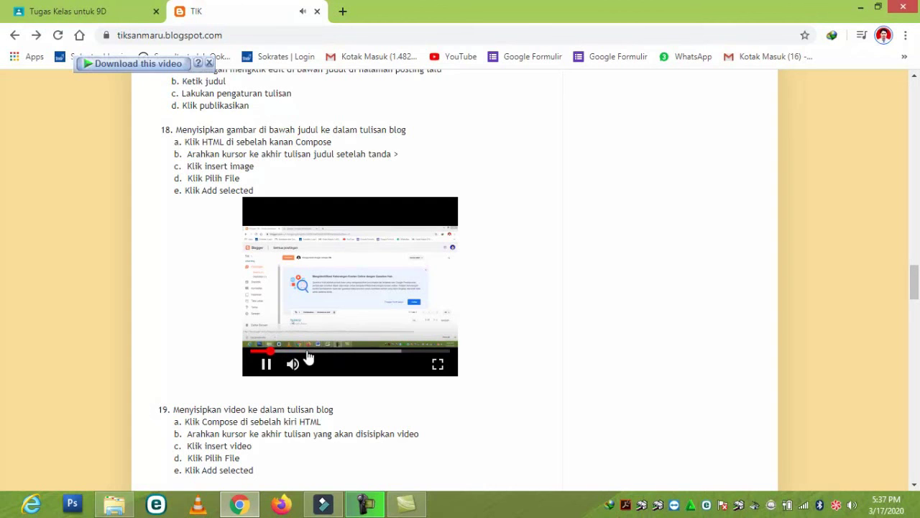
# - Highlight the red notice at the post's end about the 19.00–19.25 quiz and blog closing
pyautogui.scroll(-5, 343, 306)
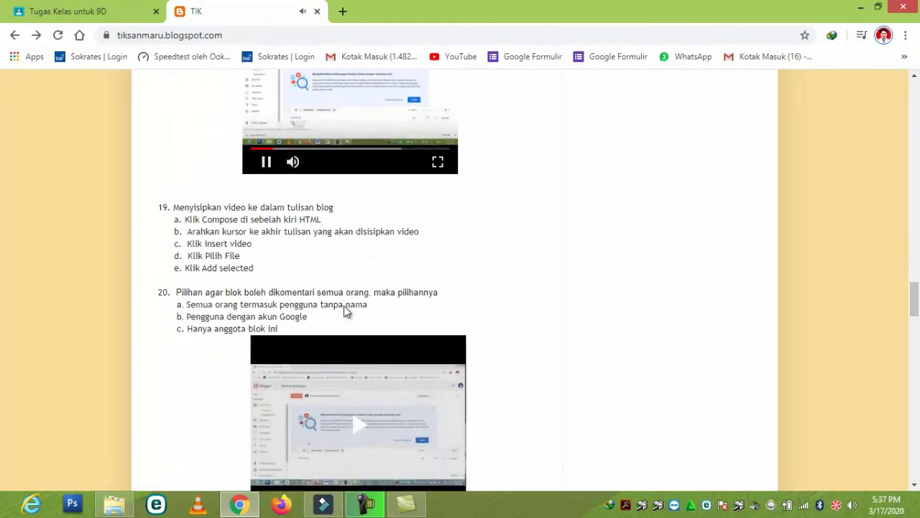
pyautogui.scroll(-14, 346, 255)
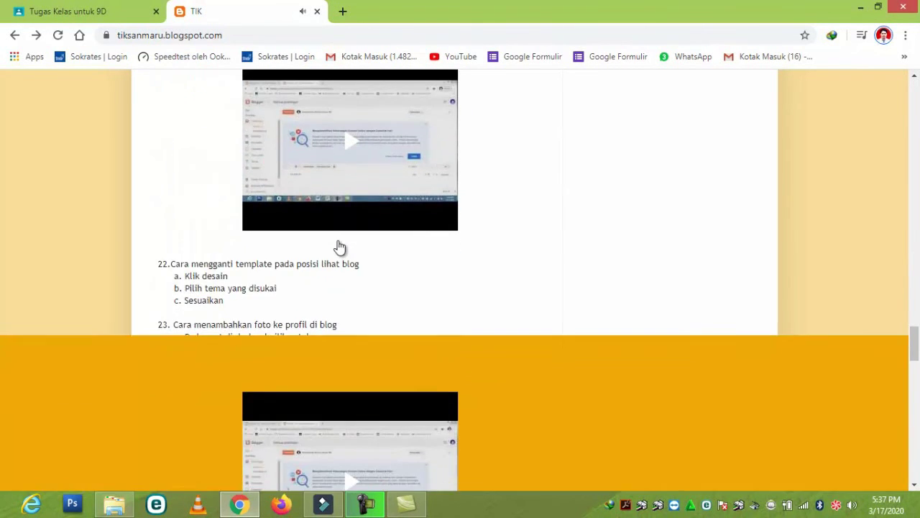
pyautogui.scroll(-6, 342, 248)
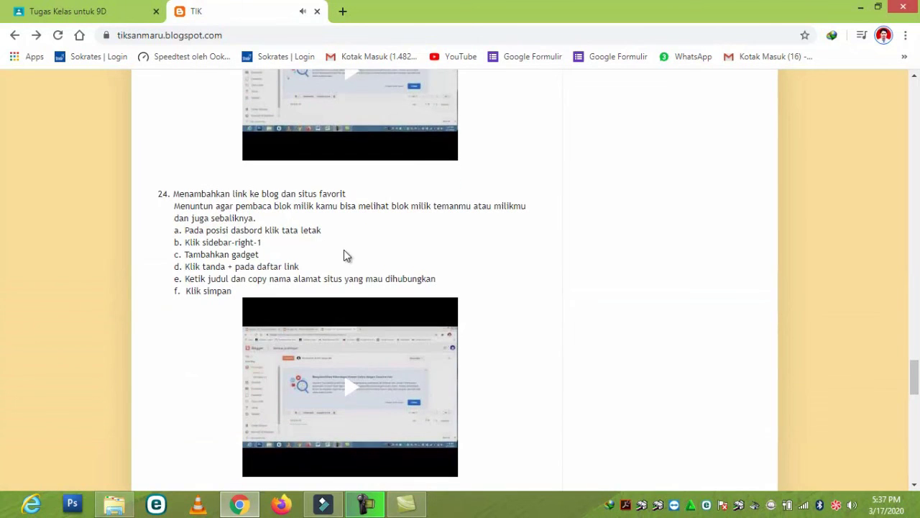
pyautogui.scroll(-5, 345, 257)
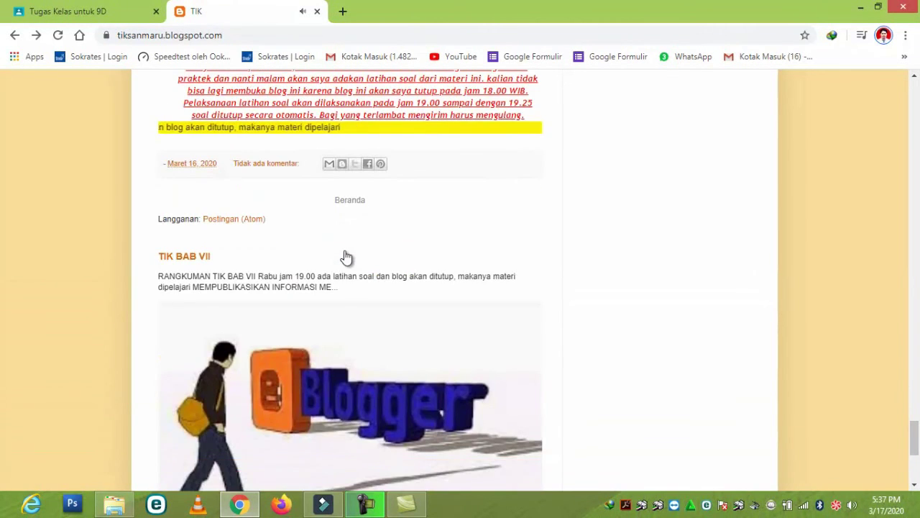
pyautogui.scroll(2, 345, 256)
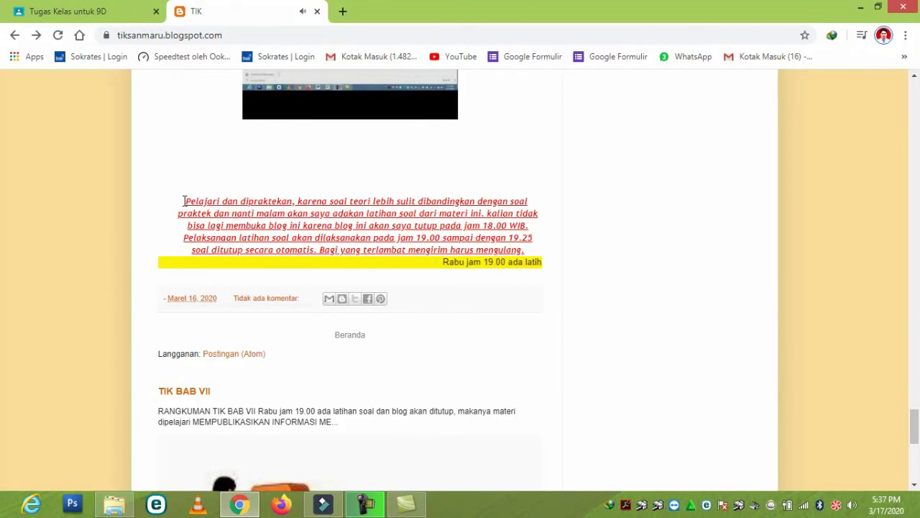
pyautogui.moveTo(496, 208); pyautogui.dragTo(525, 253)
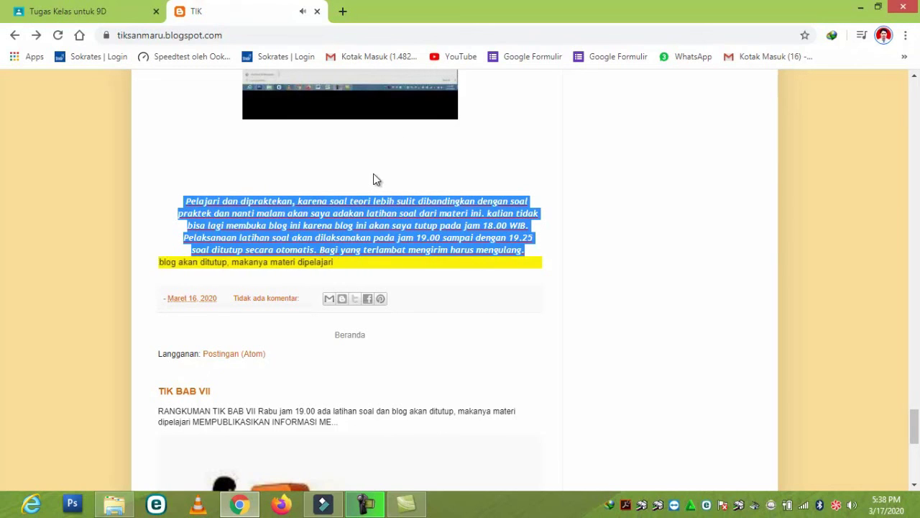
# - Scroll back to the top of the TIK blog, showing the header, TIK BAB VII title and quiz link
pyautogui.scroll(20, 373, 173)
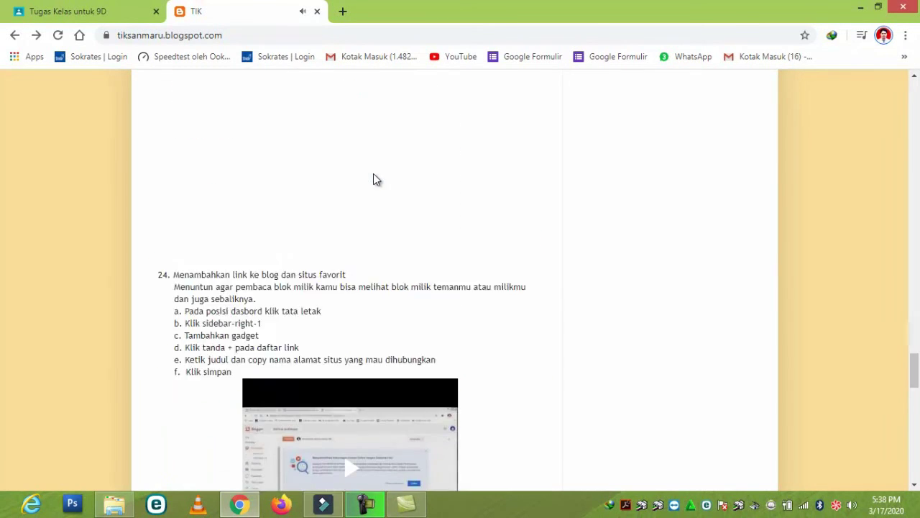
pyautogui.scroll(20, 373, 172)
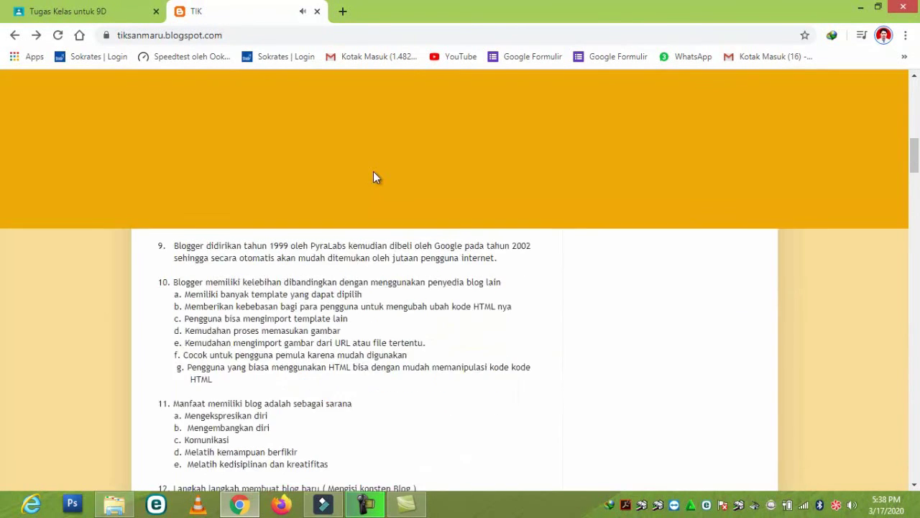
pyautogui.scroll(3, 373, 174)
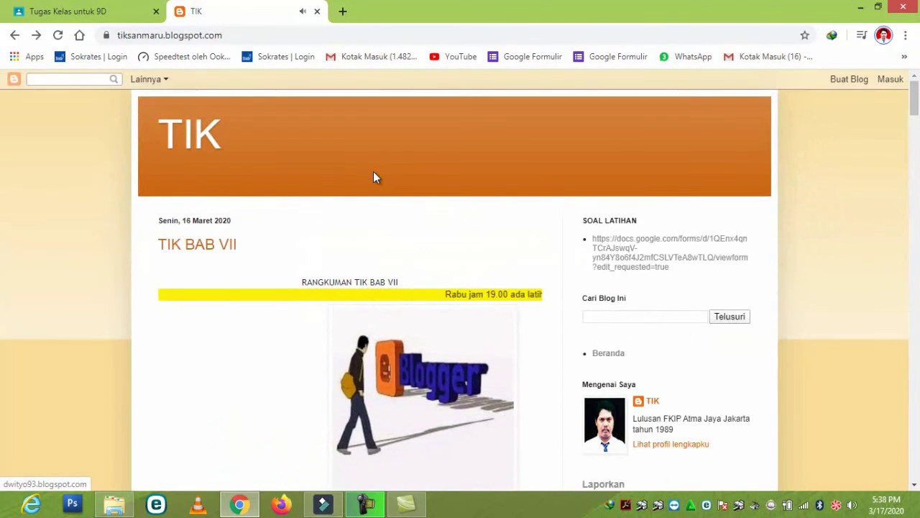